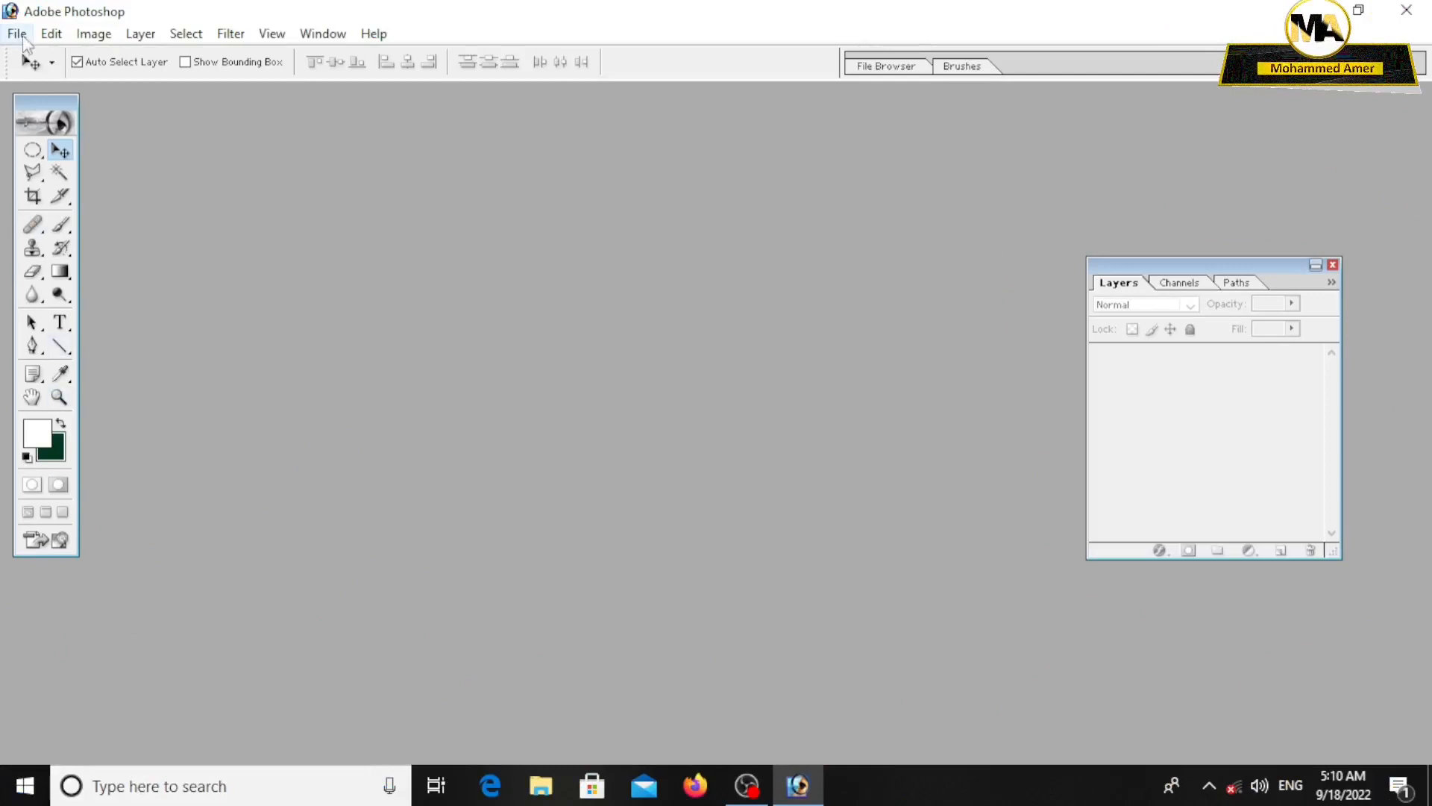
Create a 3.5 × 2 inch RGB document at 300 pixels/inch with white contents, and duplicate it.
click(30, 56)
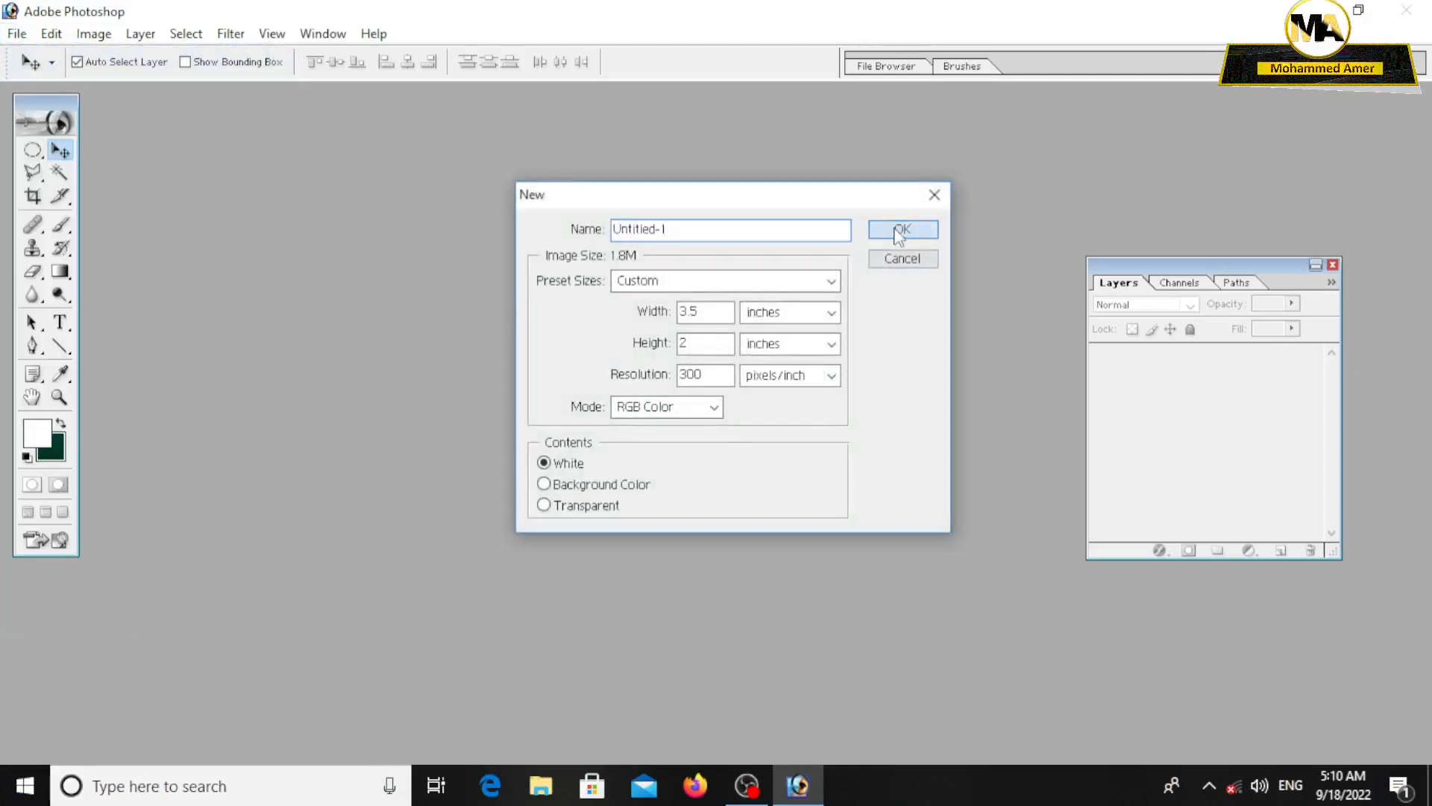
click(903, 229)
right_click(558, 109)
click(606, 115)
click(884, 375)
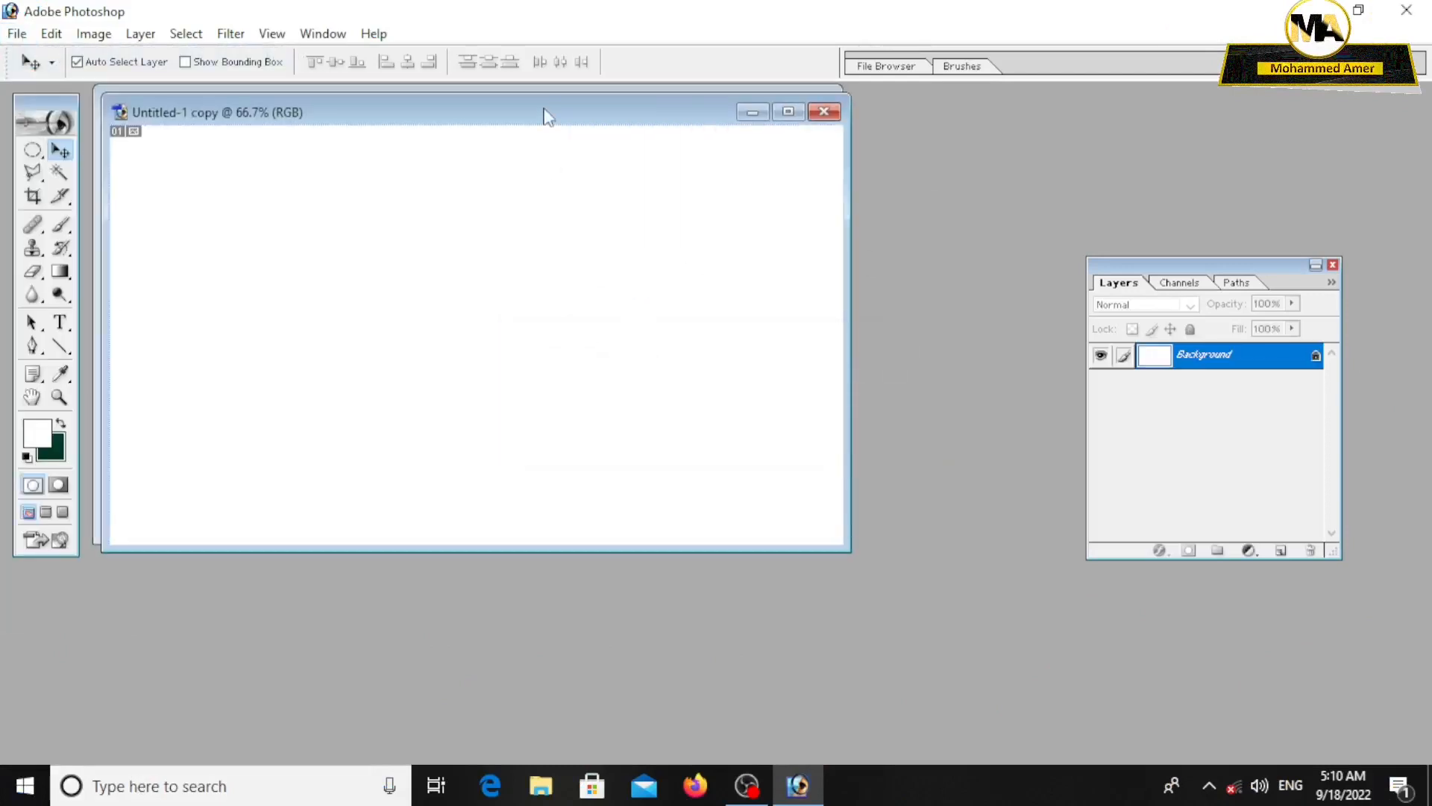
Convert the duplicate image's Background into a regular layer and move its window clear of the original.
double_click(1316, 361)
click(866, 358)
drag(694, 220, 961, 314)
Set the background colour to a bright blue and fill the duplicate image's layer with it.
click(50, 448)
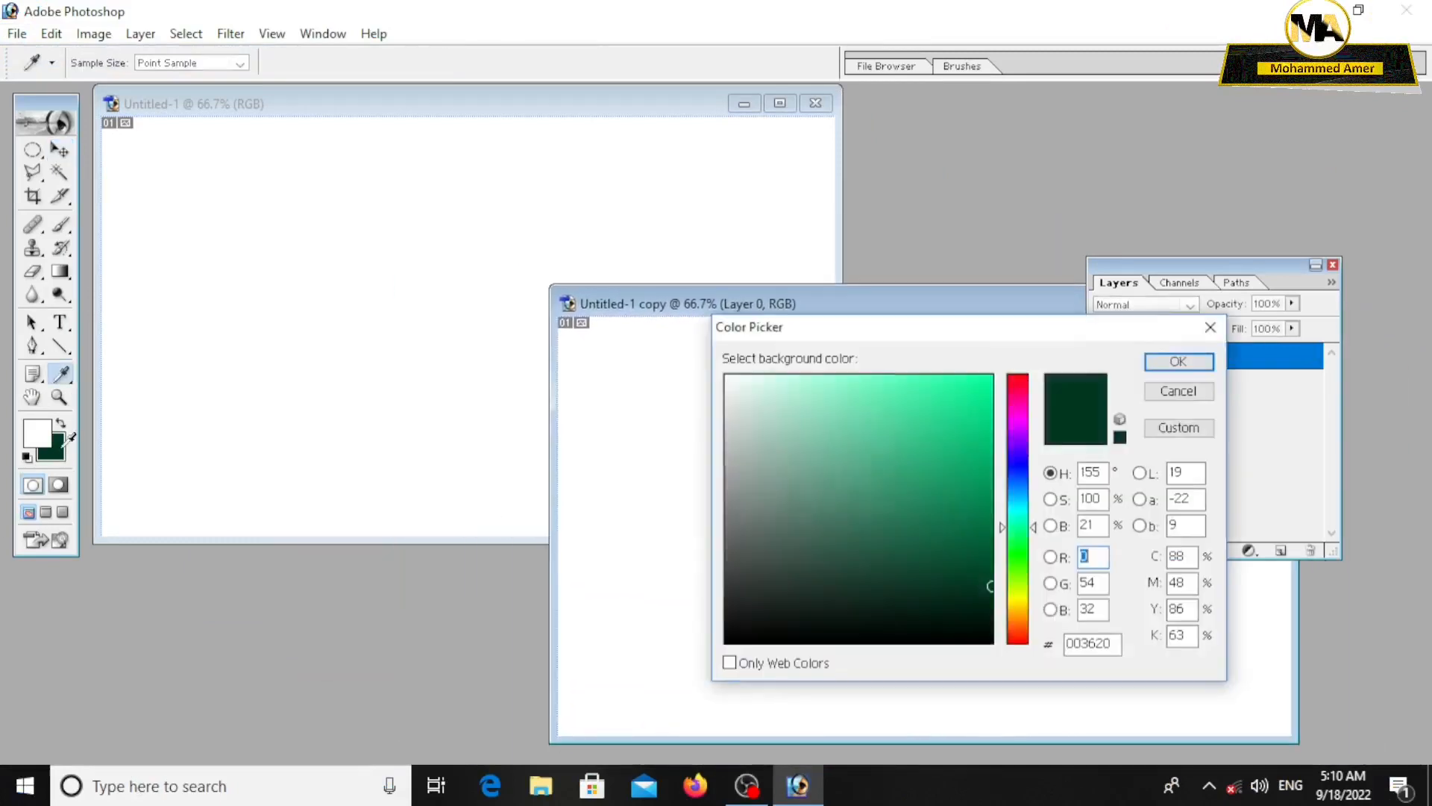
click(1010, 483)
click(973, 382)
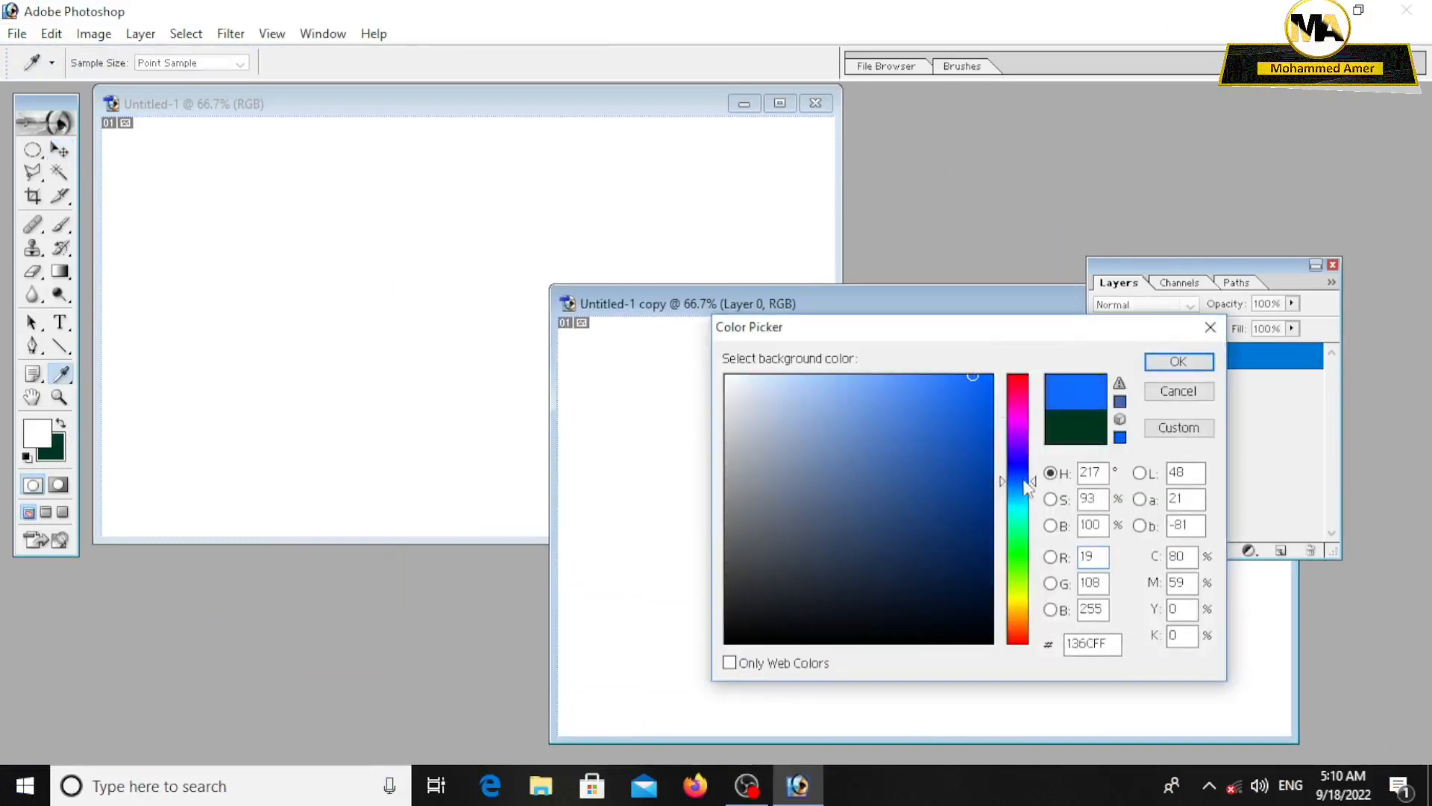
drag(1033, 481, 1033, 491)
click(1194, 371)
key(v)
drag(916, 297, 844, 219)
key(ctrl+Delete)
Select a wide rectangle in the blue duplicate image and copy that area into the Untitled-1 document.
click(32, 150)
click(134, 147)
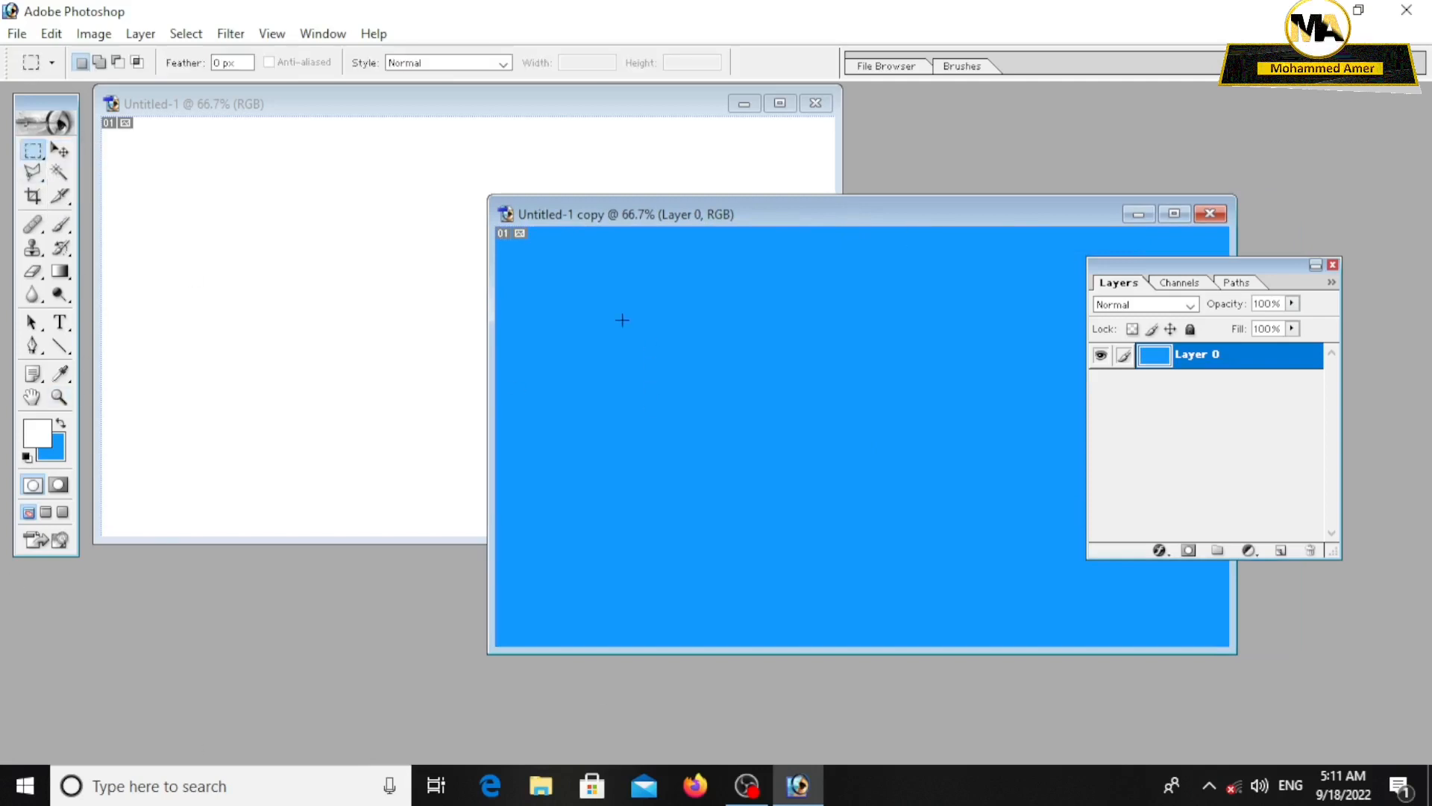
drag(833, 392, 846, 404)
key(v)
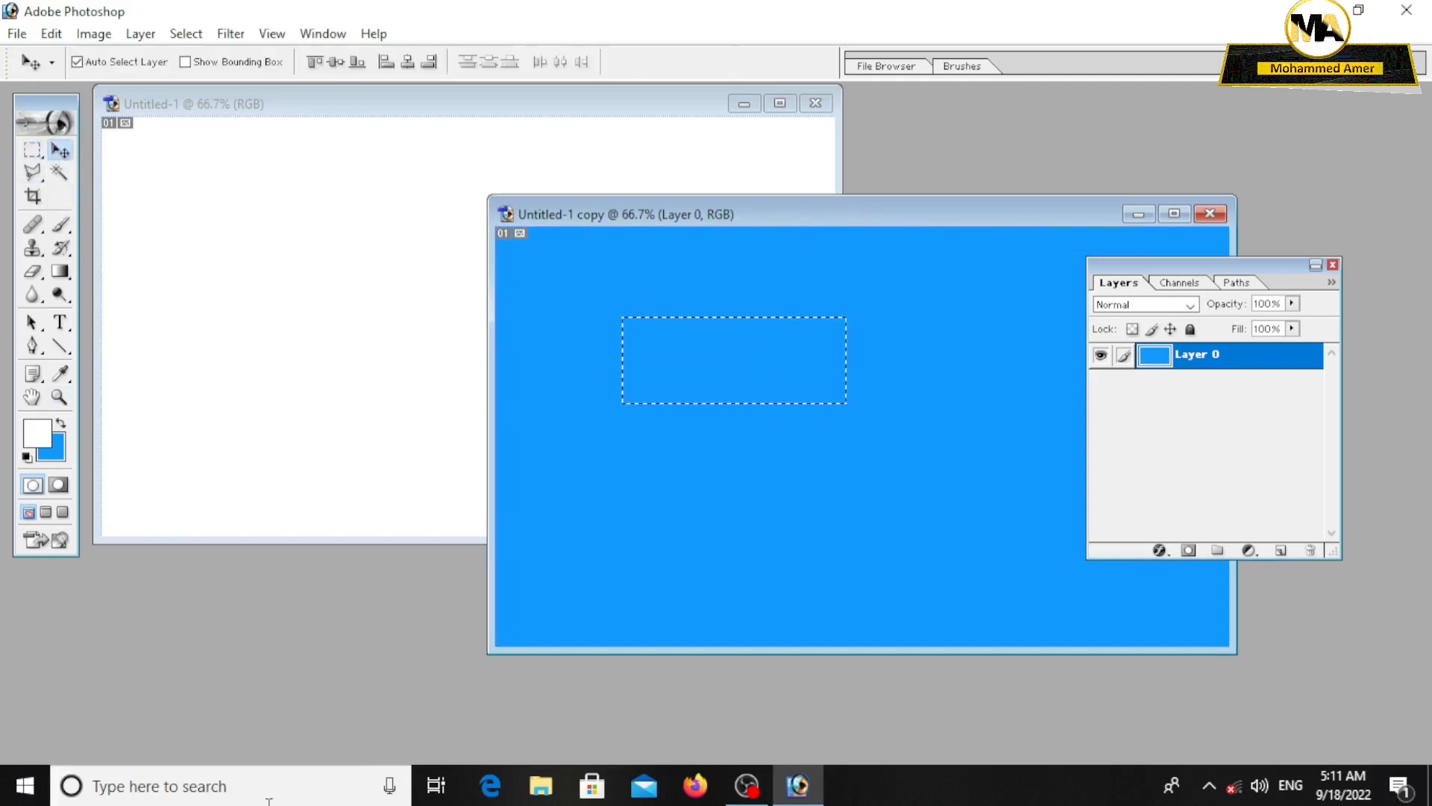
drag(627, 313, 648, 368)
Stretch the blue rectangle in Untitled-1 into a large block filling the canvas's lower-right corner.
key(ctrl+t)
drag(677, 308, 677, 264)
drag(677, 396, 684, 535)
drag(789, 401, 833, 400)
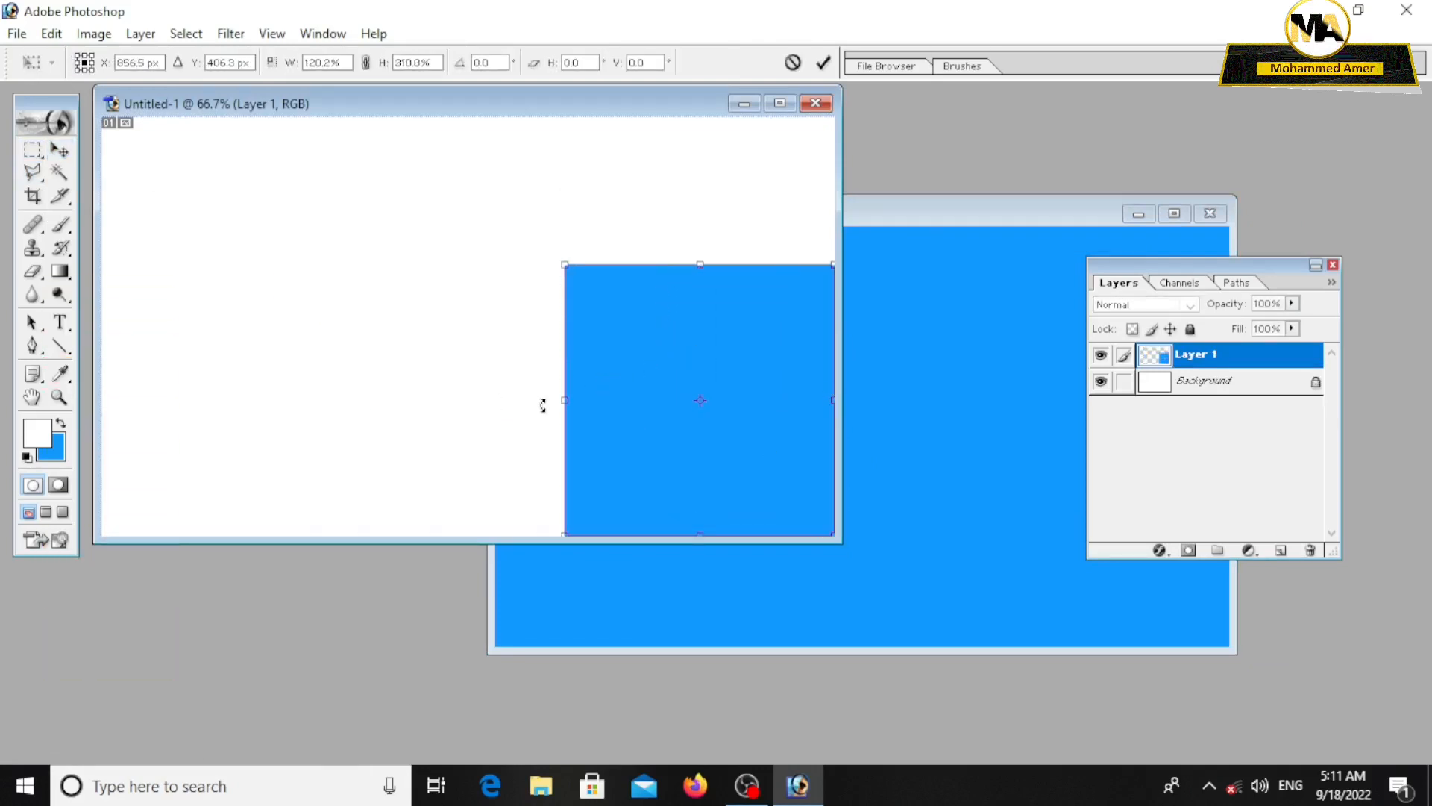
drag(564, 402, 492, 421)
Distort the blue block so its left side slants inward toward the top, and apply the transformation.
drag(492, 264, 565, 292)
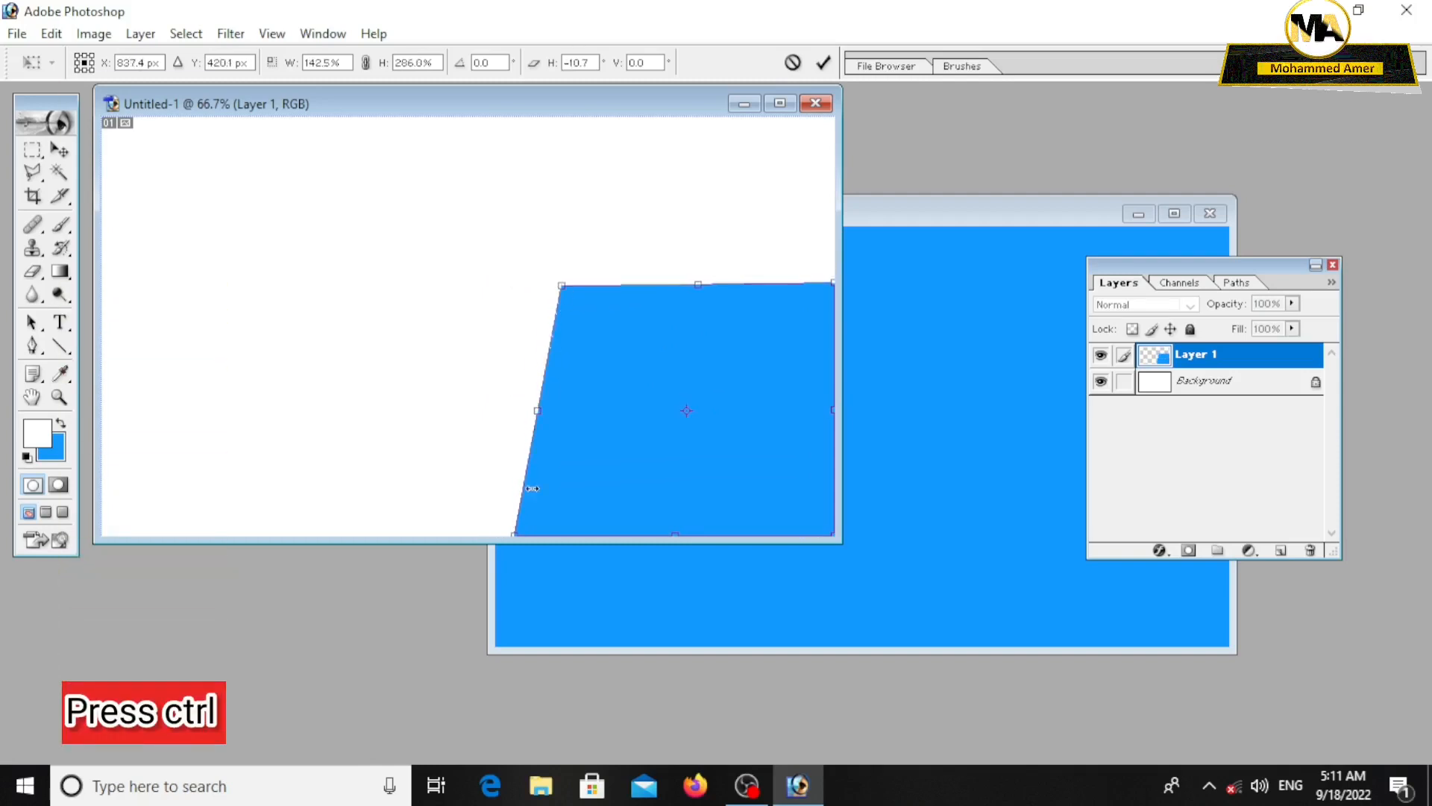
drag(535, 411, 508, 420)
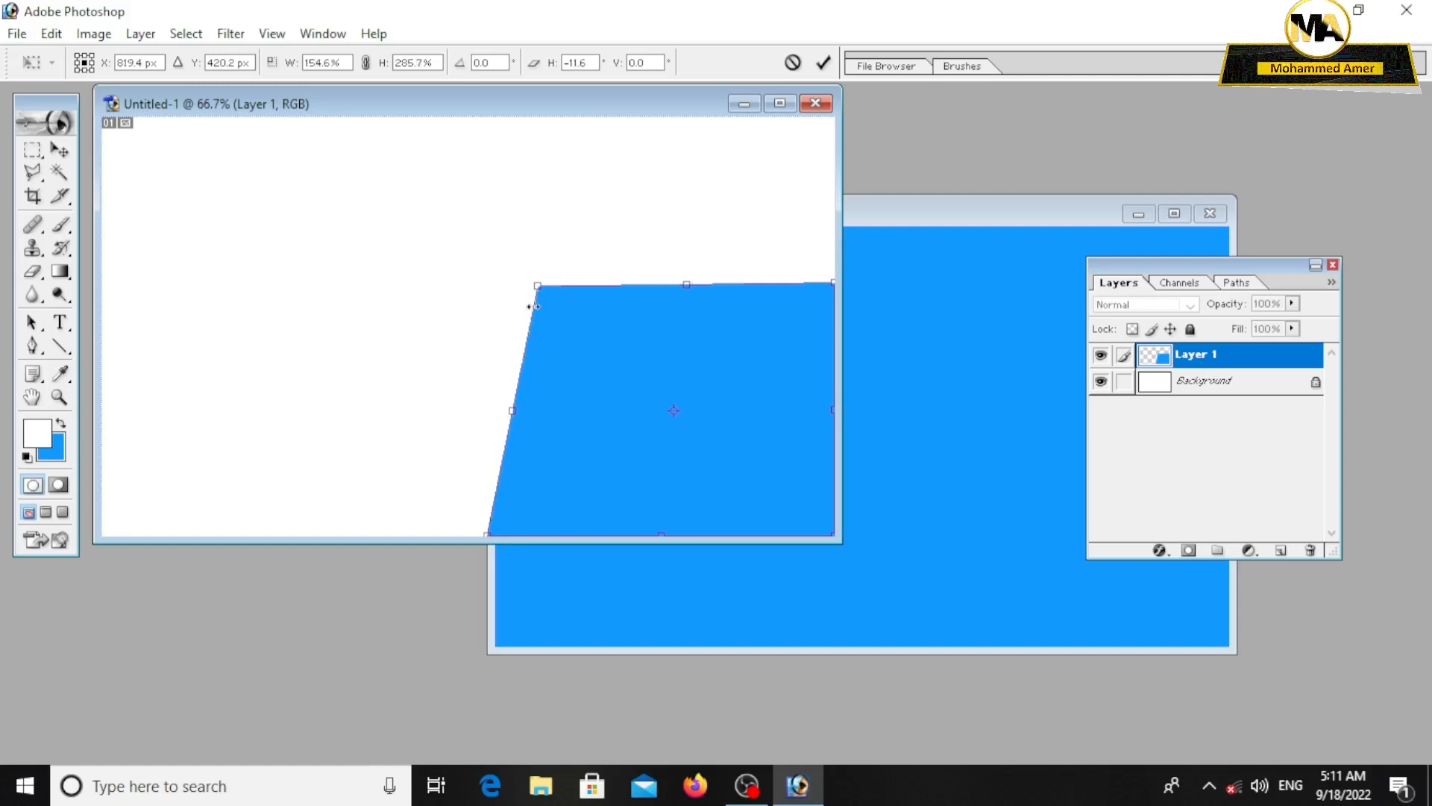
drag(539, 290, 548, 289)
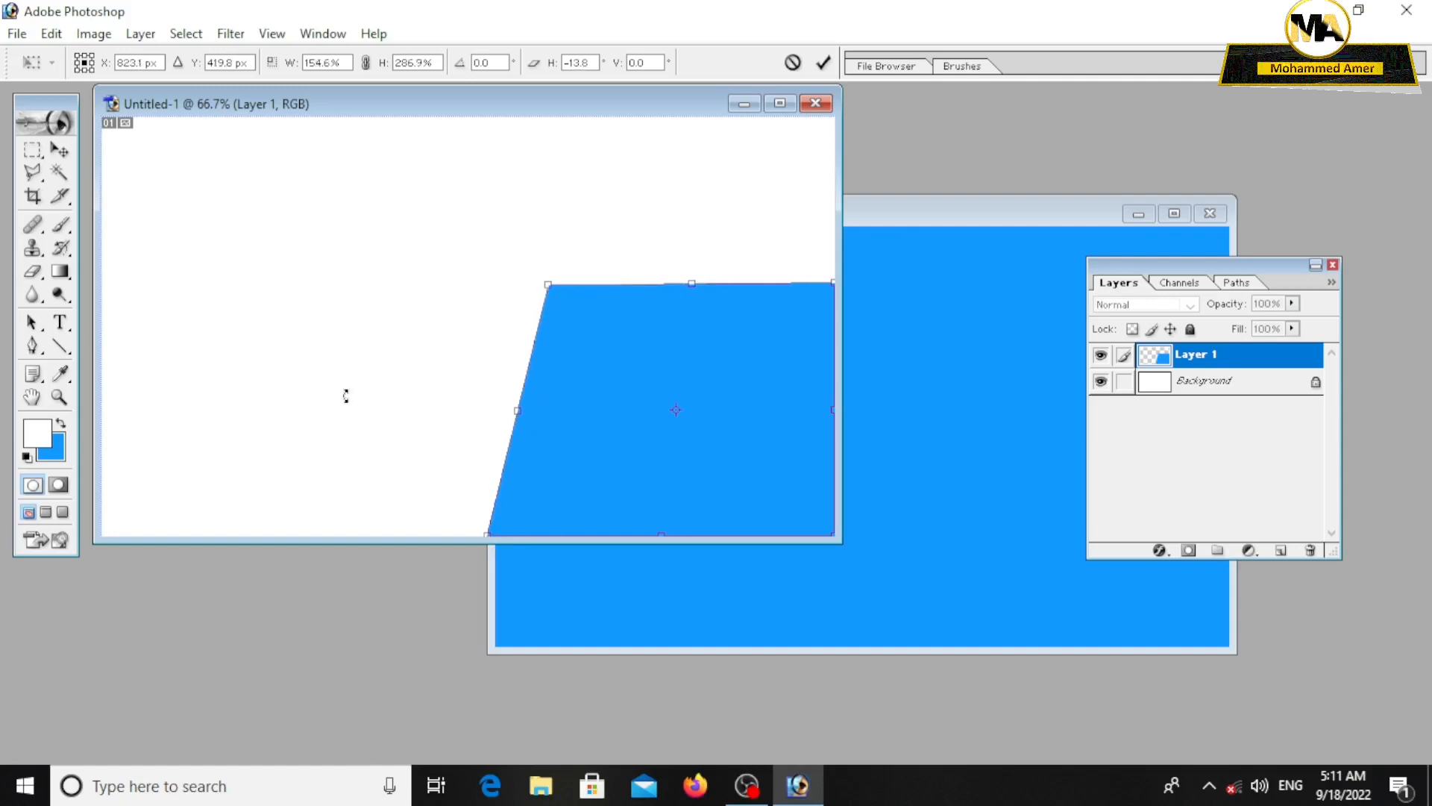
click(59, 150)
click(610, 309)
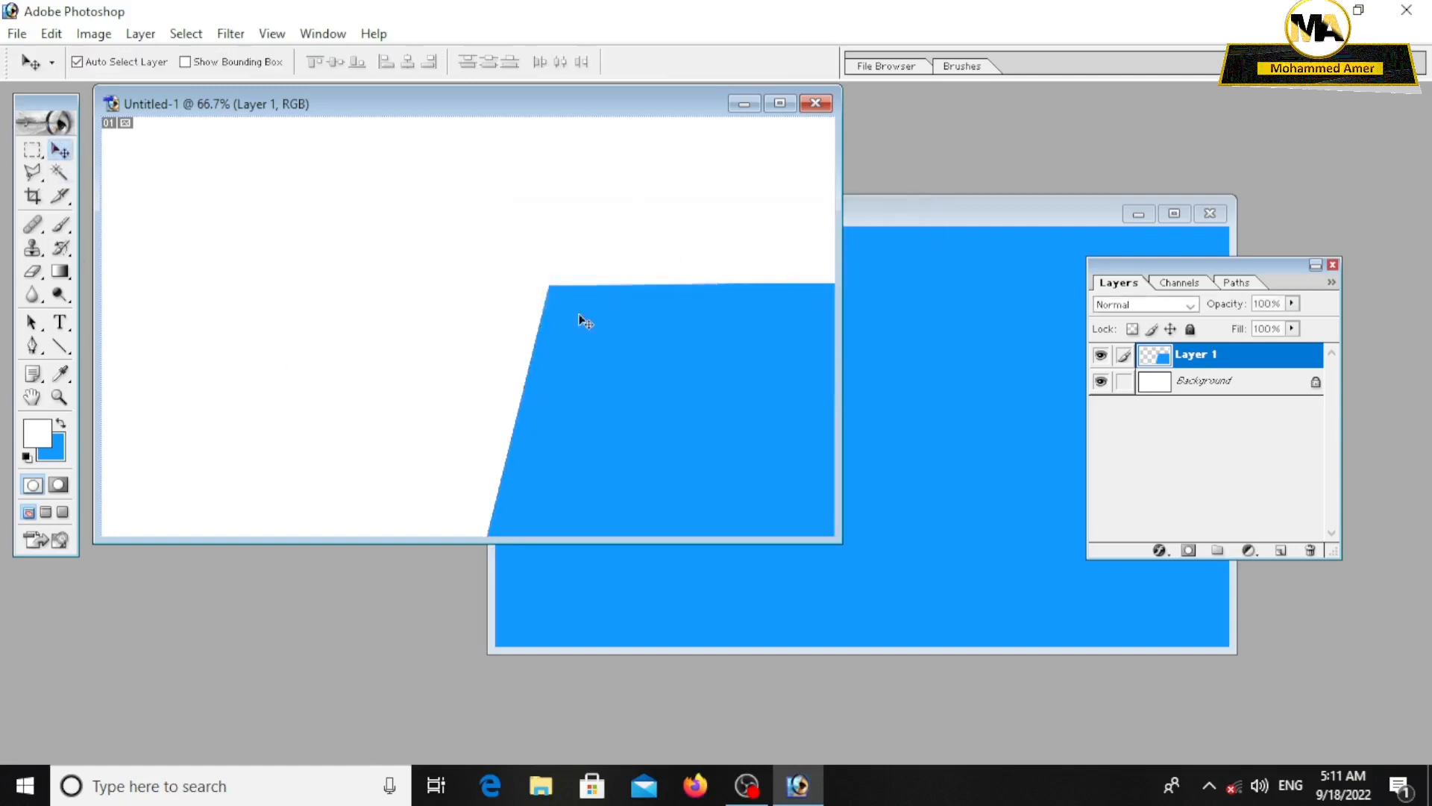
Copy another blue rectangle into Untitled-1 and transform it to about 196.9% by 48.4% as a band along the lower edge.
click(915, 382)
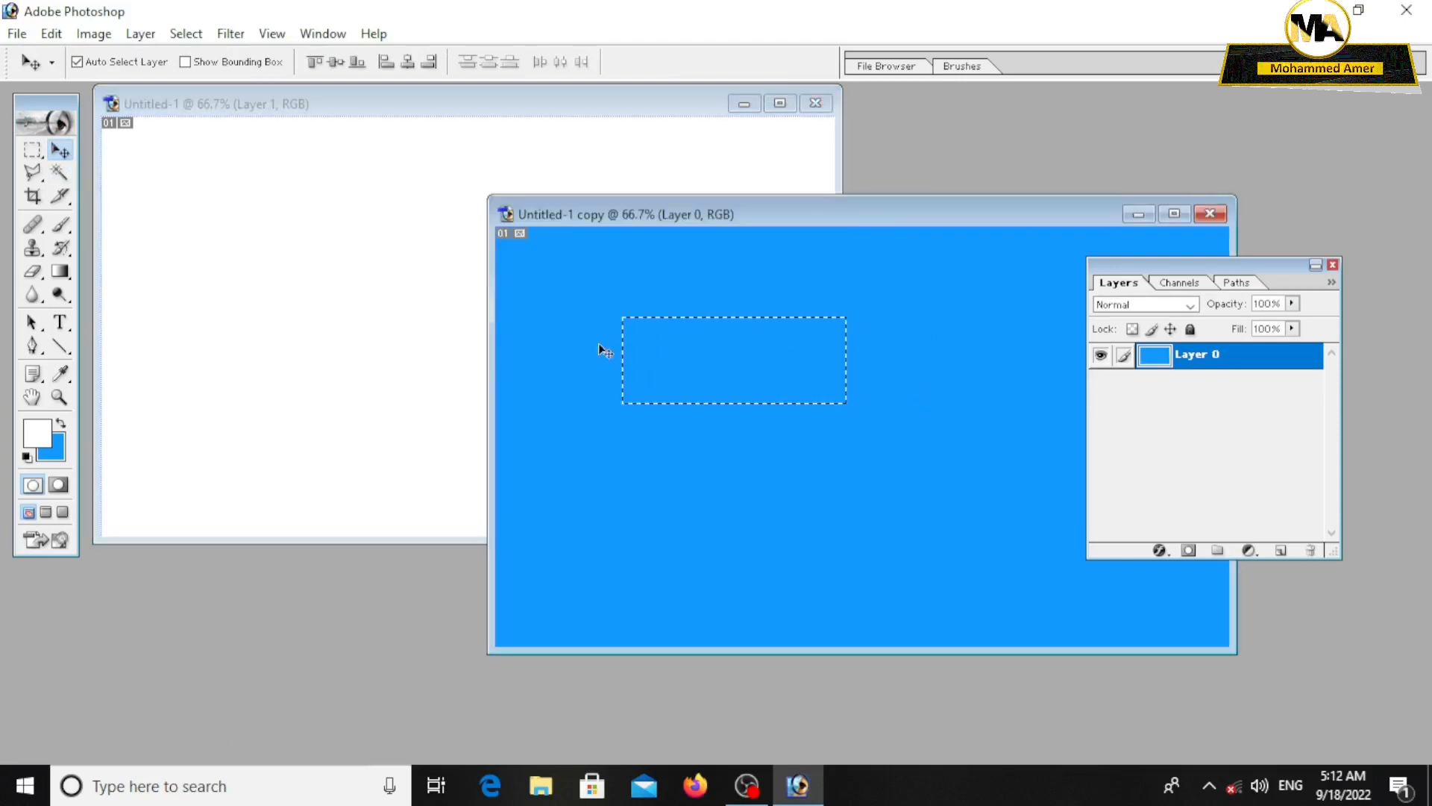
drag(709, 365, 309, 320)
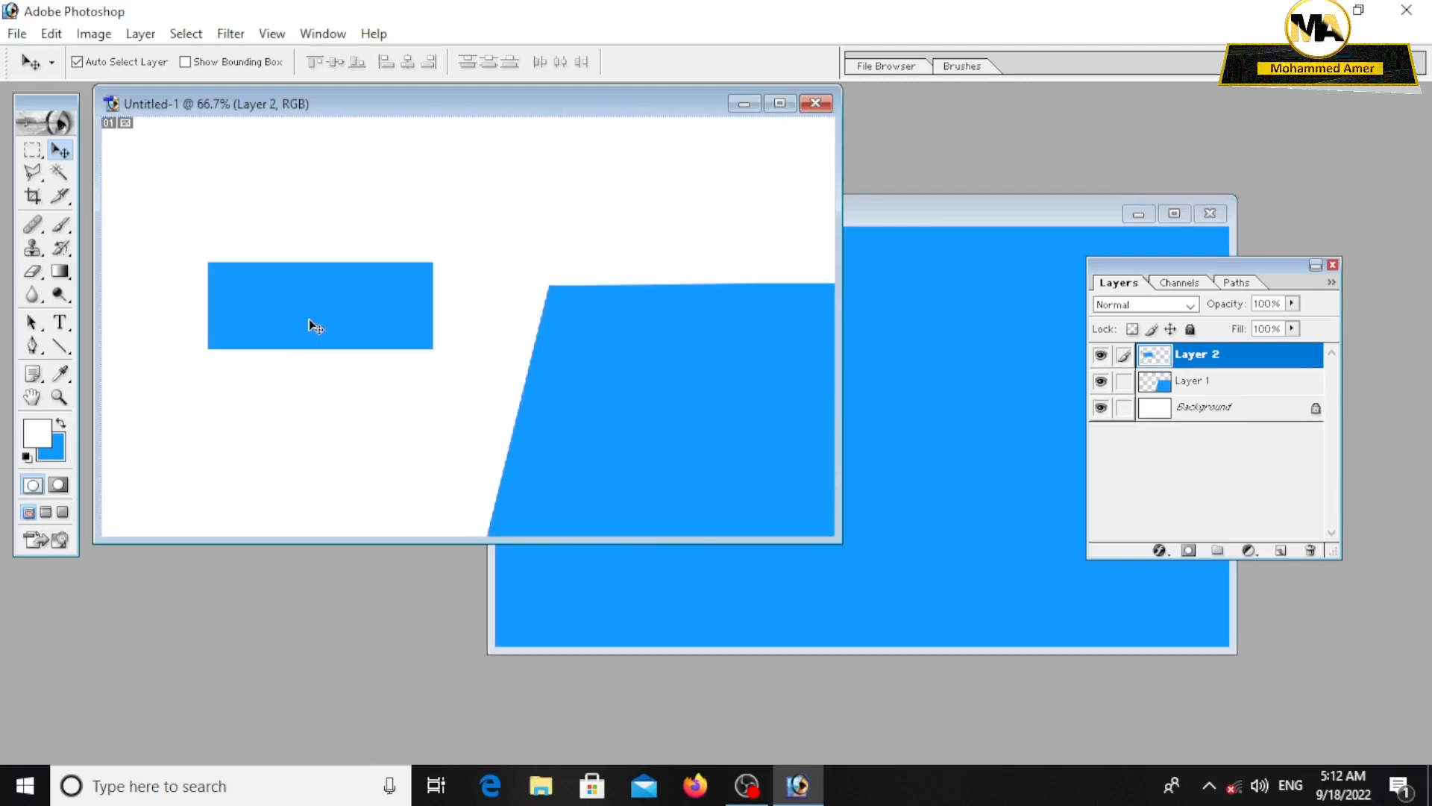
key(ctrl+t)
drag(330, 259, 532, 515)
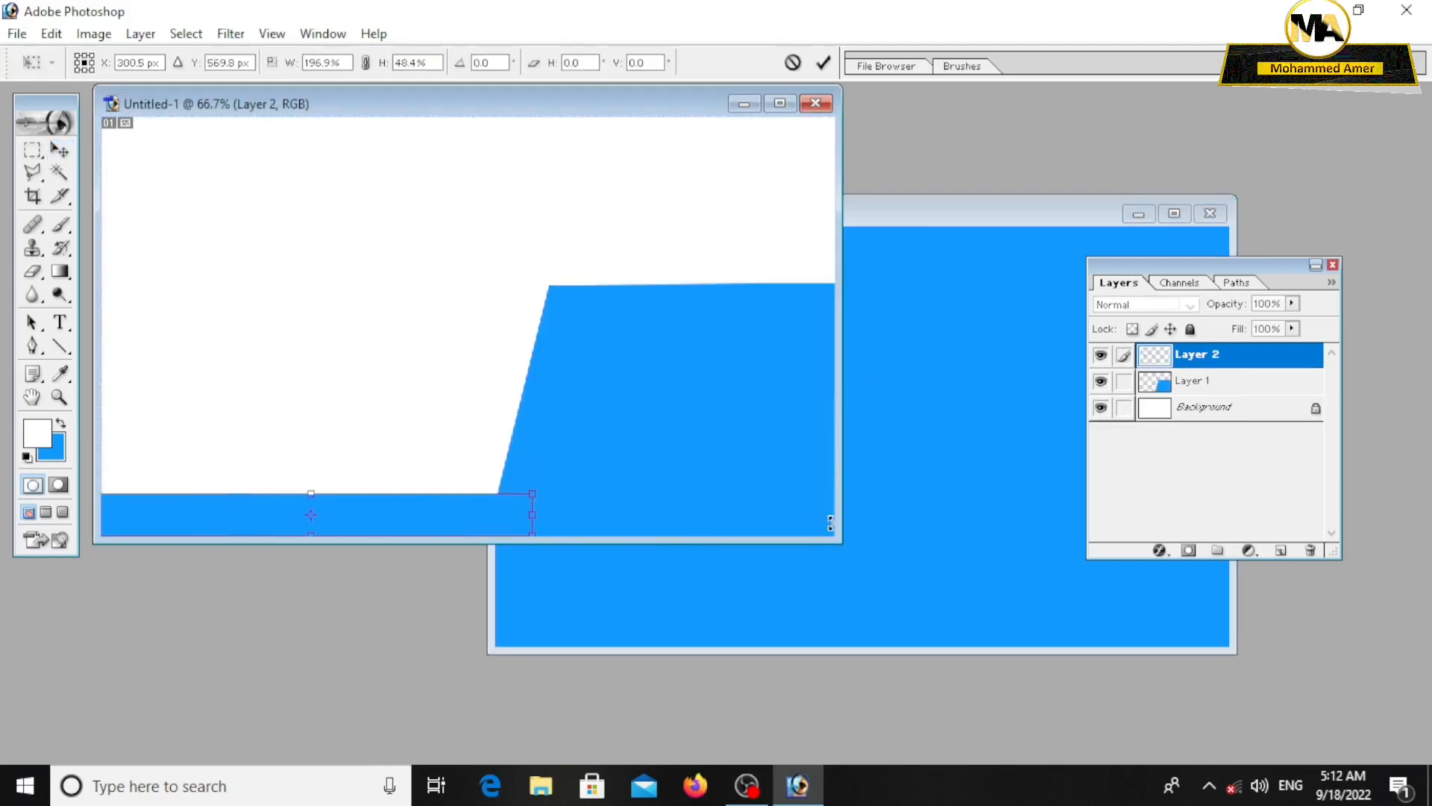
drag(843, 535, 877, 572)
drag(444, 534, 435, 526)
click(59, 149)
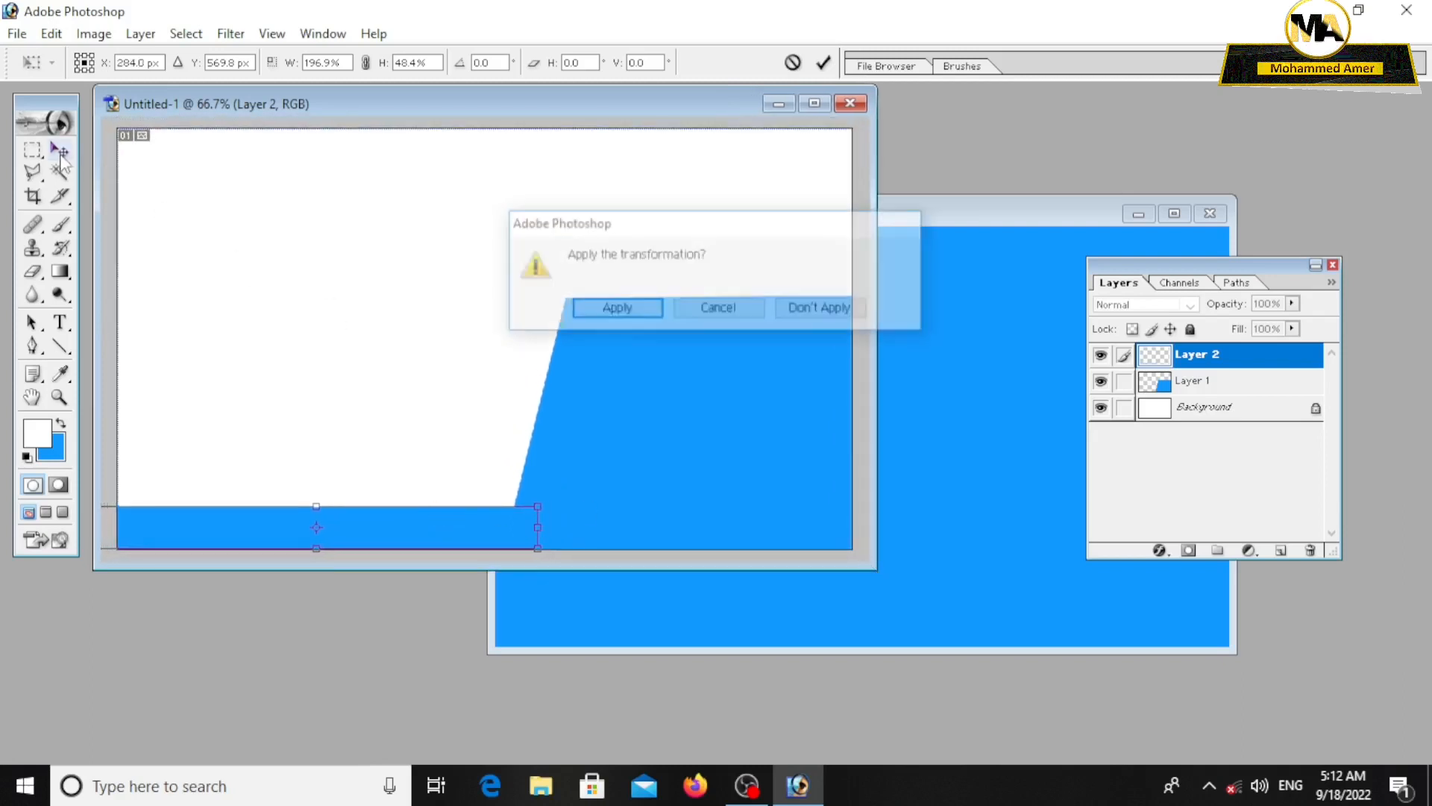
click(611, 307)
drag(423, 104, 473, 105)
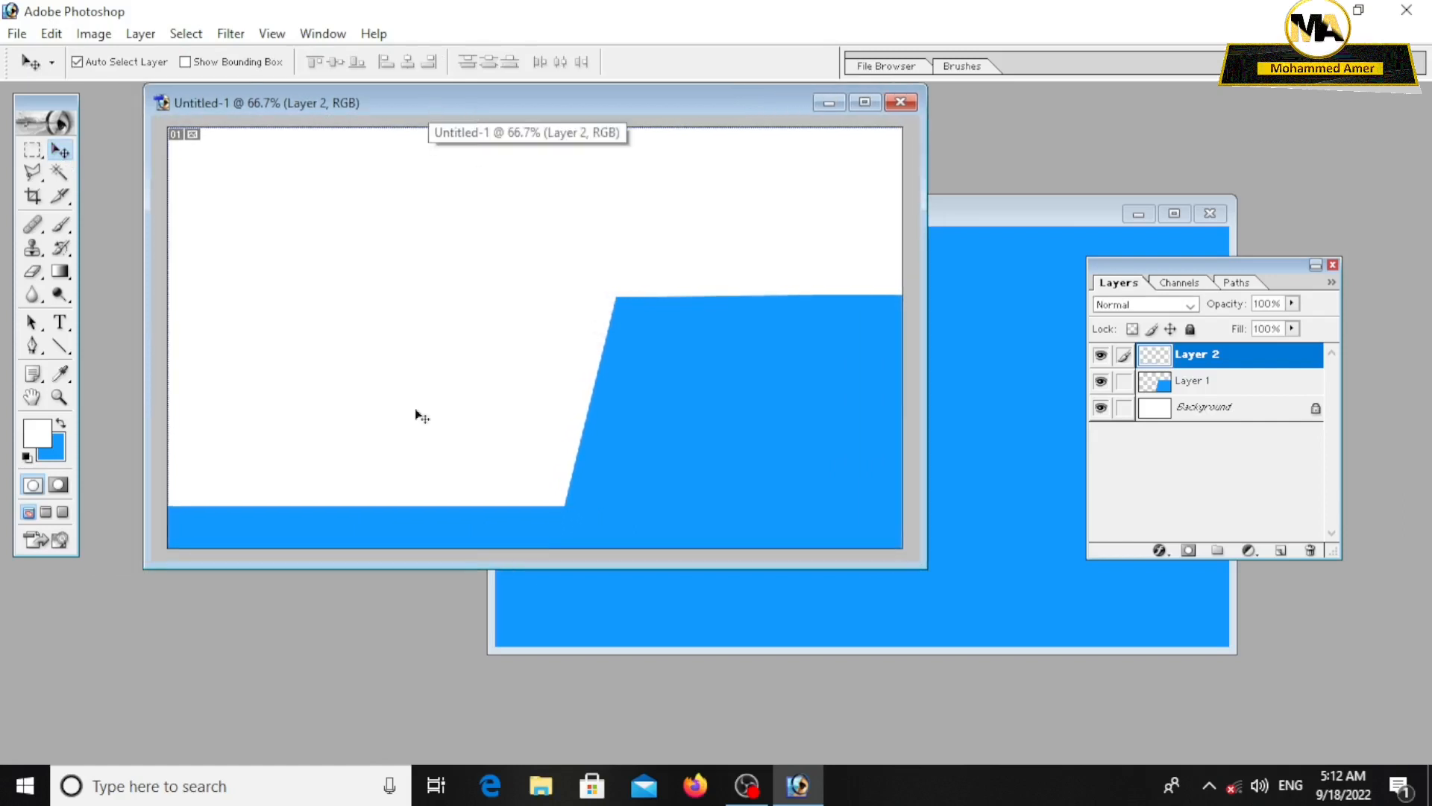
Set the background colour to orange and fill the selected rectangle in the duplicate image with it.
click(60, 423)
click(52, 451)
click(968, 371)
drag(968, 371, 940, 365)
click(1178, 361)
click(963, 346)
key(ctrl+Delete)
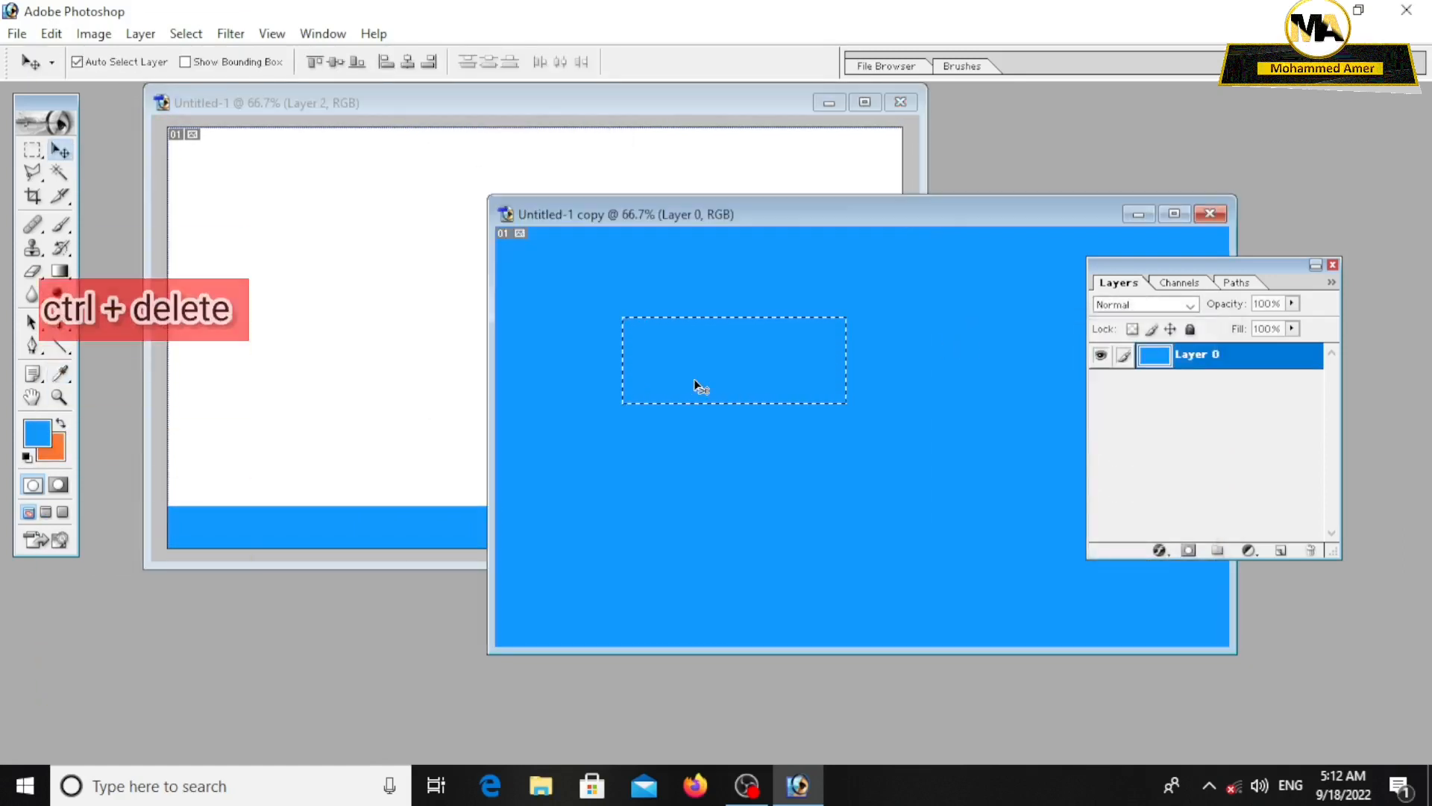
Copy the orange rectangle into Untitled-1 and stretch it into a slant-ended strip just above the blue bottom band.
drag(761, 207, 900, 186)
drag(855, 356, 292, 452)
key(ctrl+t)
drag(412, 481, 561, 484)
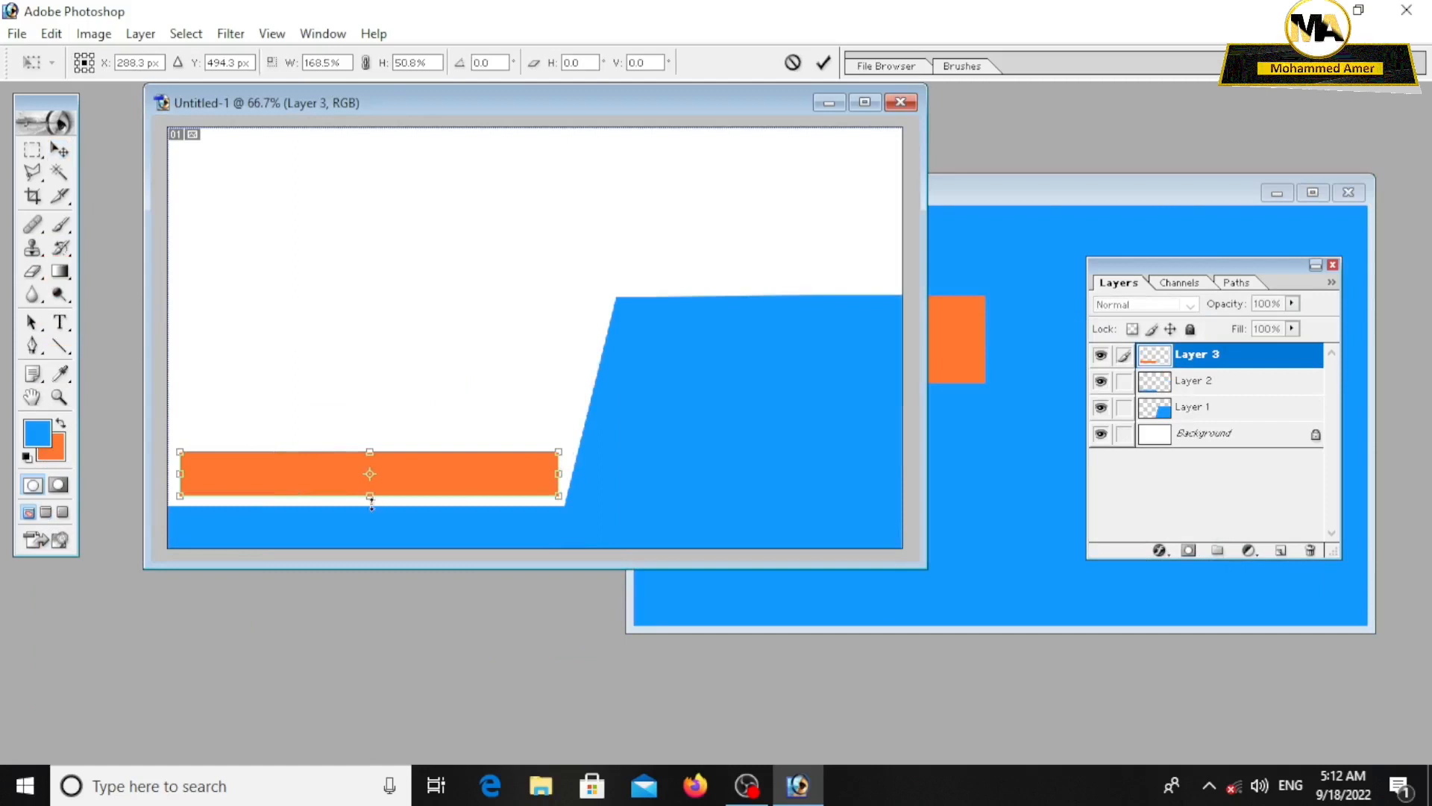
drag(181, 482, 164, 475)
drag(359, 495, 363, 508)
drag(561, 452, 579, 457)
mouse_move(372, 452)
mouse_down()
mouse_move(413, 495)
mouse_move(368, 436)
mouse_up()
drag(368, 498, 383, 511)
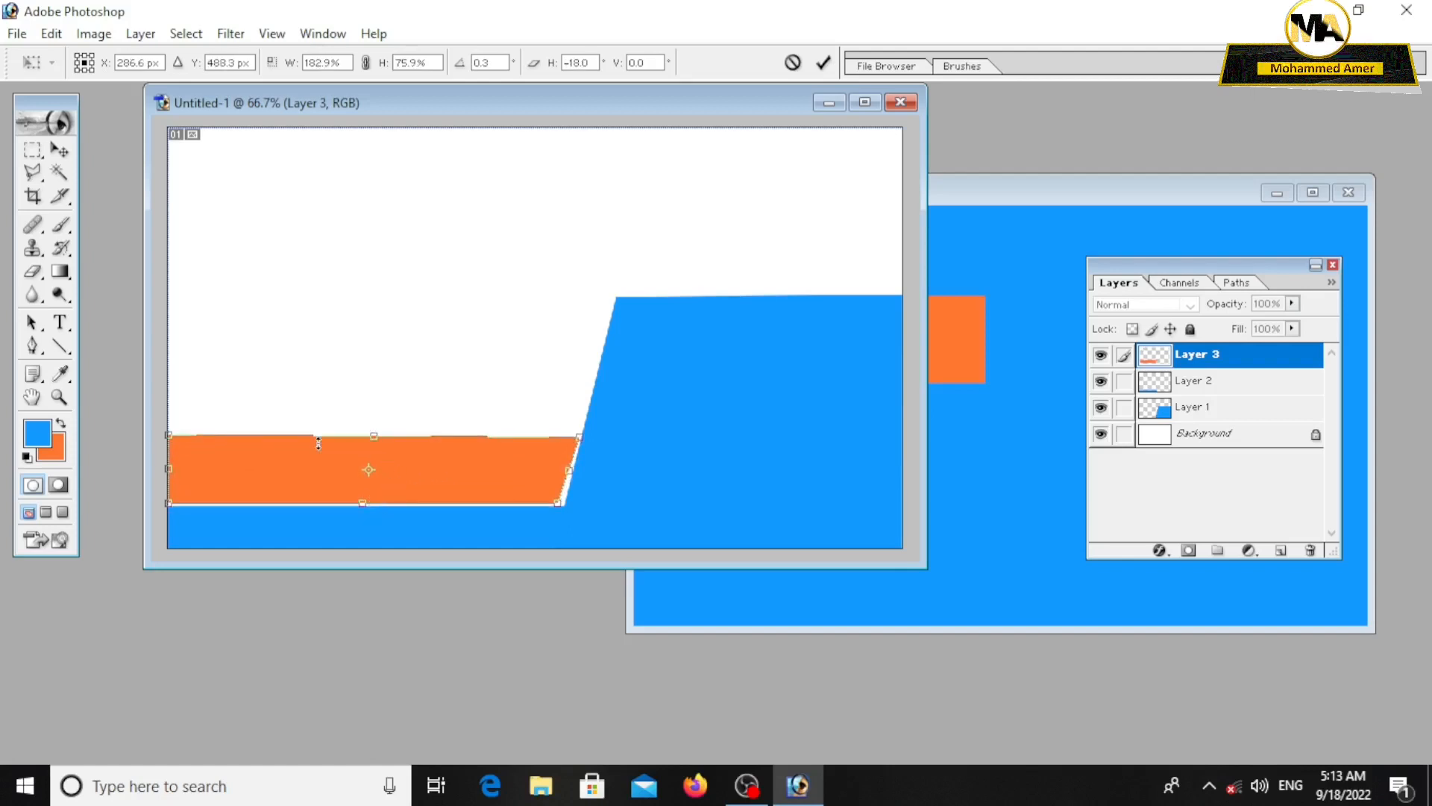
Adjust the orange strip's corner and edges to about 187.5% by 73.1% so it meets the blue block, and apply the transformation.
drag(177, 440, 176, 447)
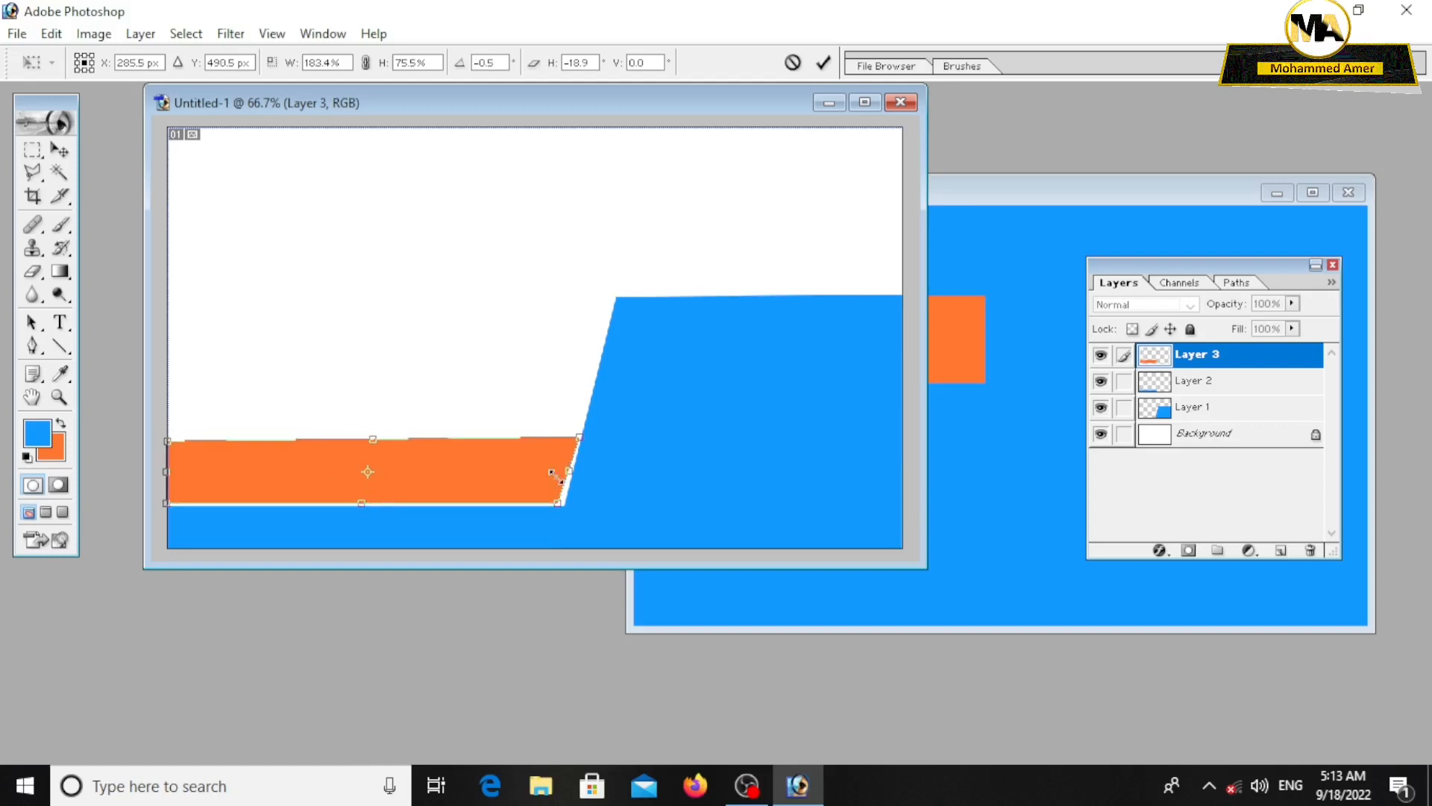
drag(569, 472, 577, 473)
drag(366, 495, 367, 501)
drag(376, 444, 375, 439)
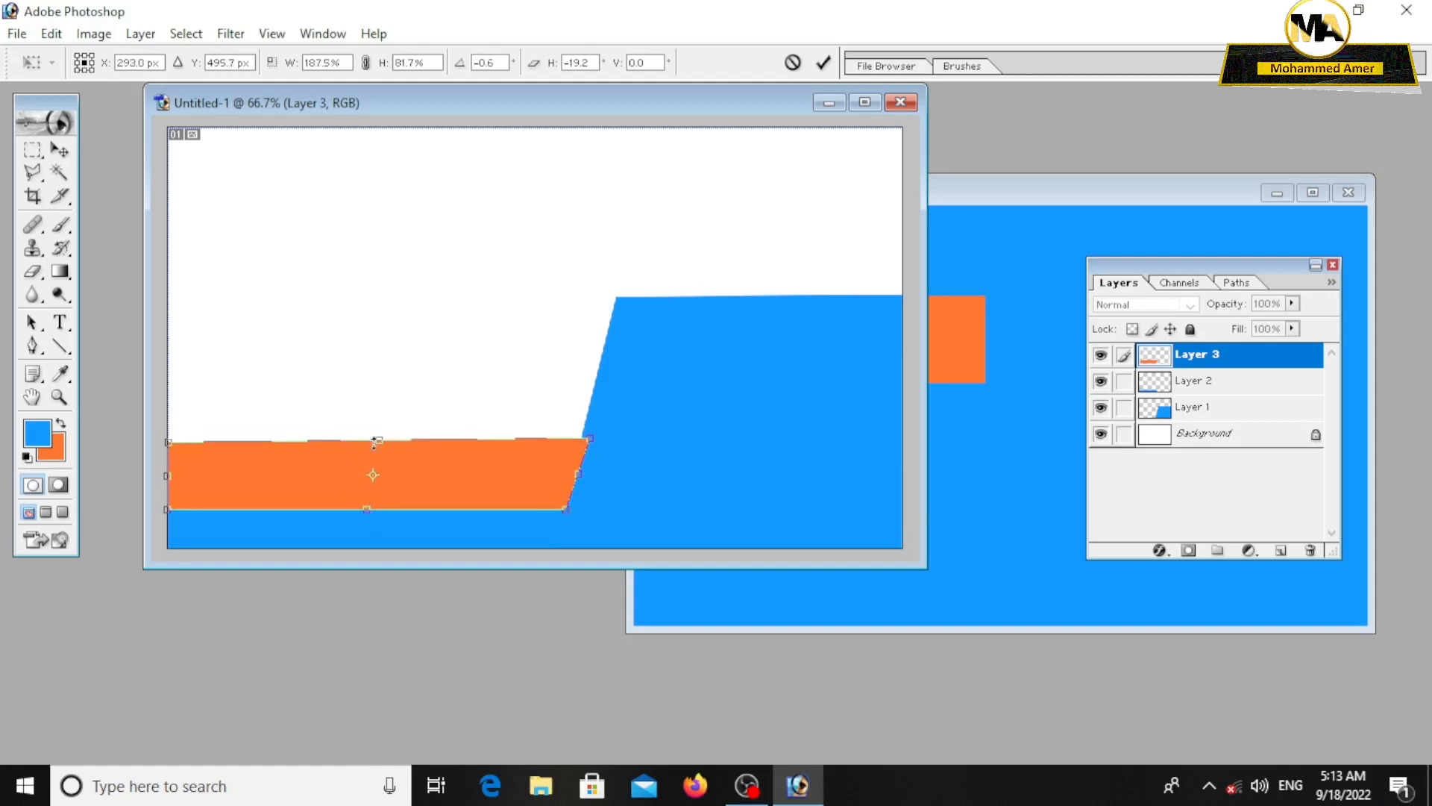
drag(371, 509, 371, 503)
click(59, 150)
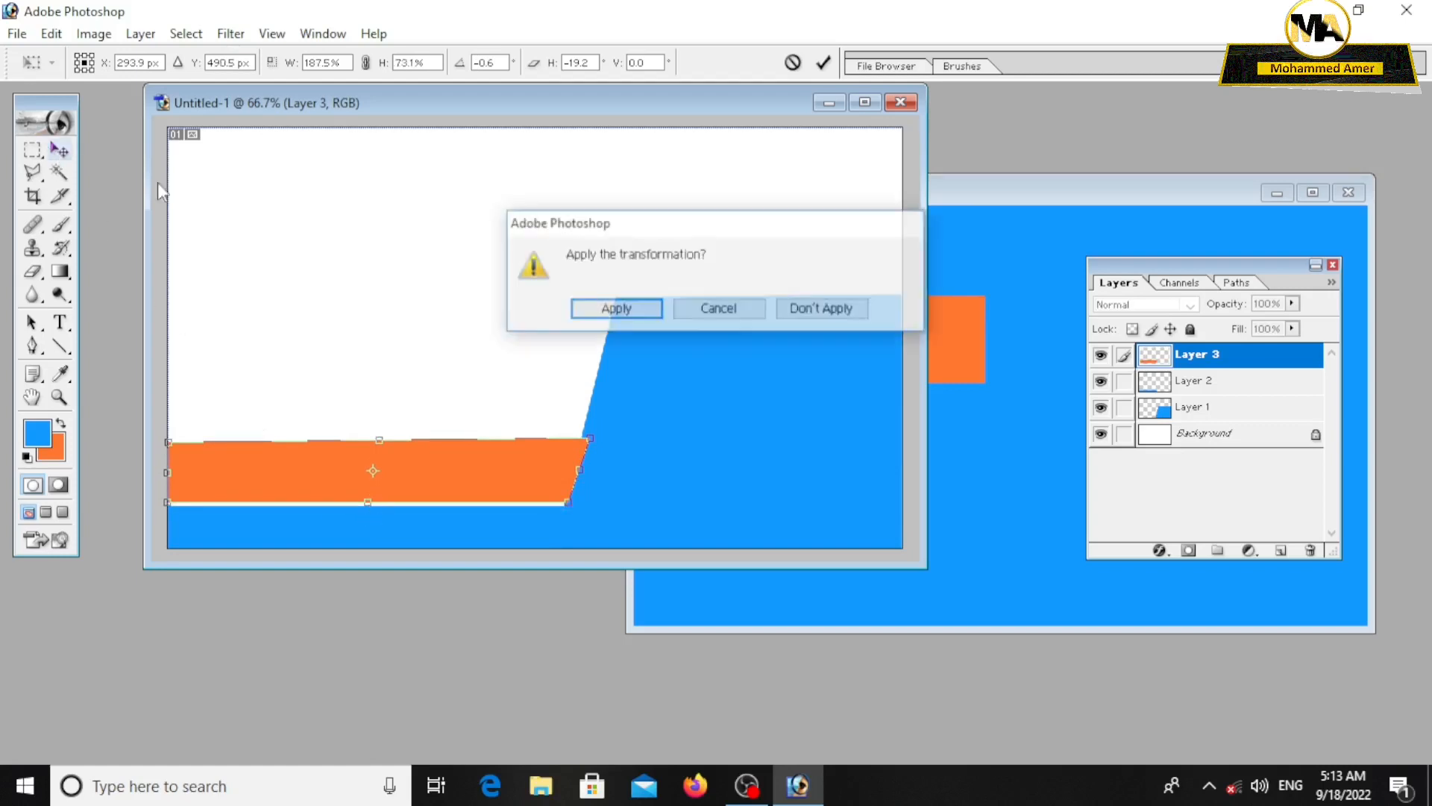
key(Return)
Extend the blue bottom band's upper edge to close the gap below the orange strip.
click(420, 525)
key(ctrl+t)
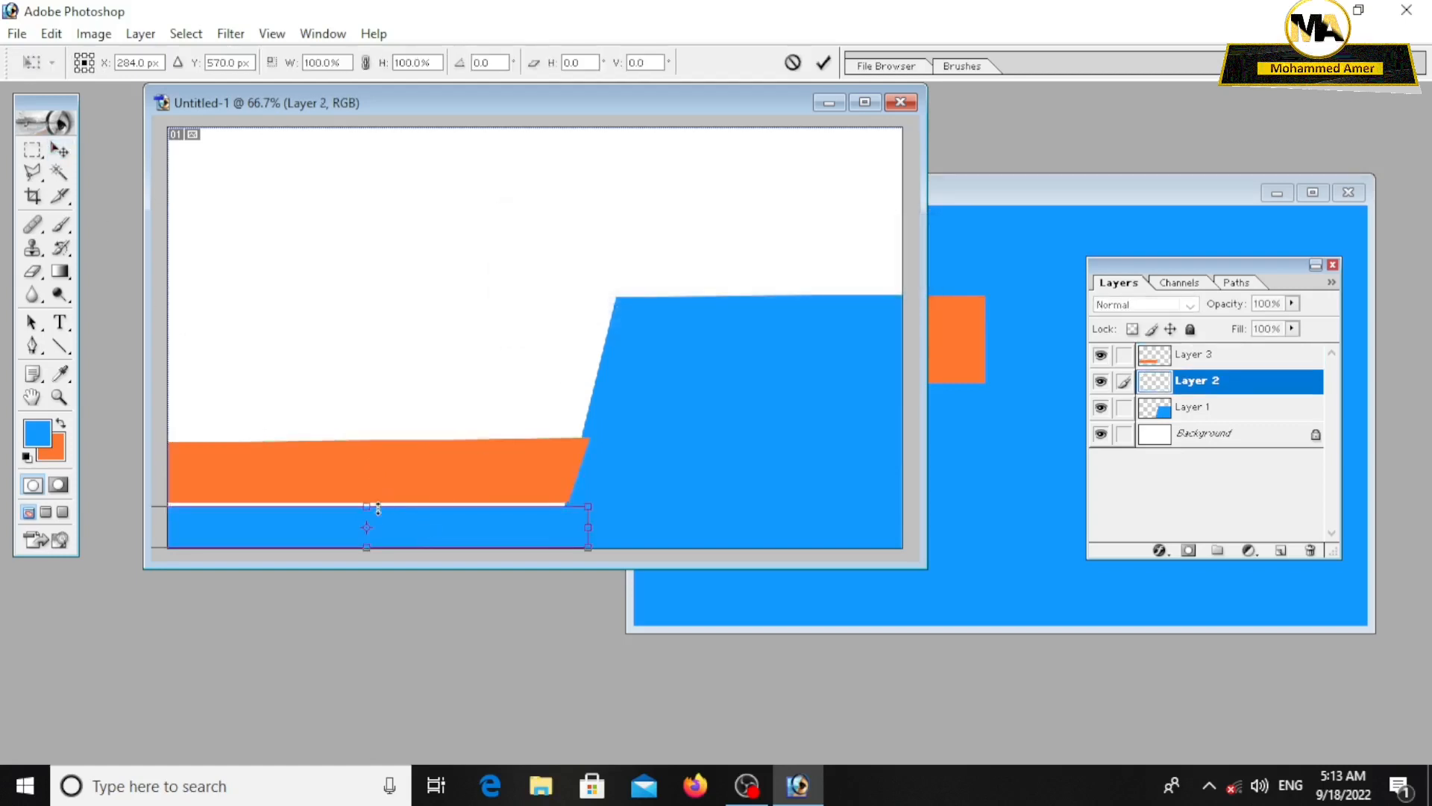
drag(367, 505, 367, 493)
click(59, 150)
key(Return)
Refill the duplicate image's selection with blue and copy it into Untitled-1 at the orange strip's left end.
click(938, 358)
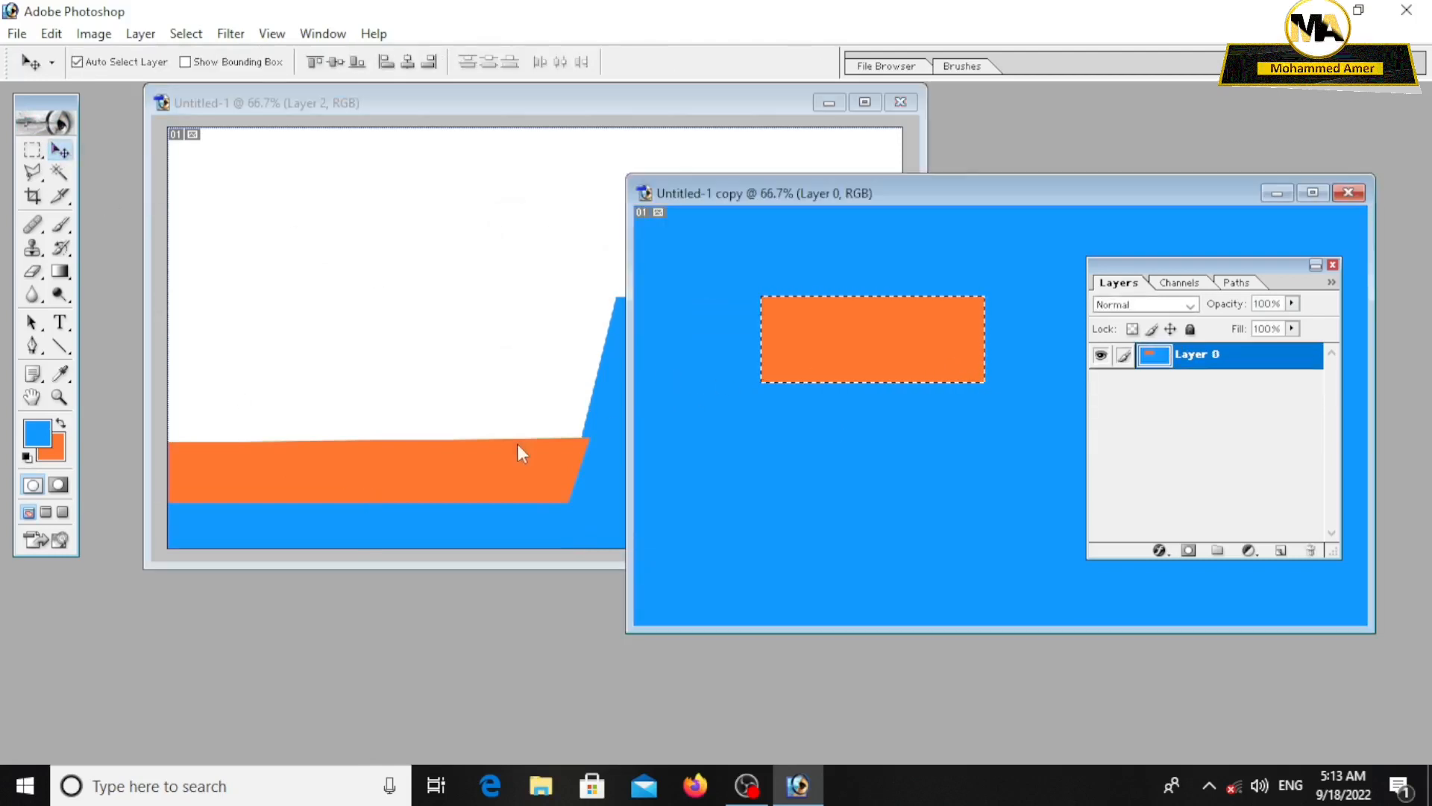
key(x)
key(ctrl+BackSpace)
drag(906, 330, 249, 467)
Scale the new blue piece to about 20.8% by 43.6% and move it to the orange strip's upper edge.
key(ctrl+t)
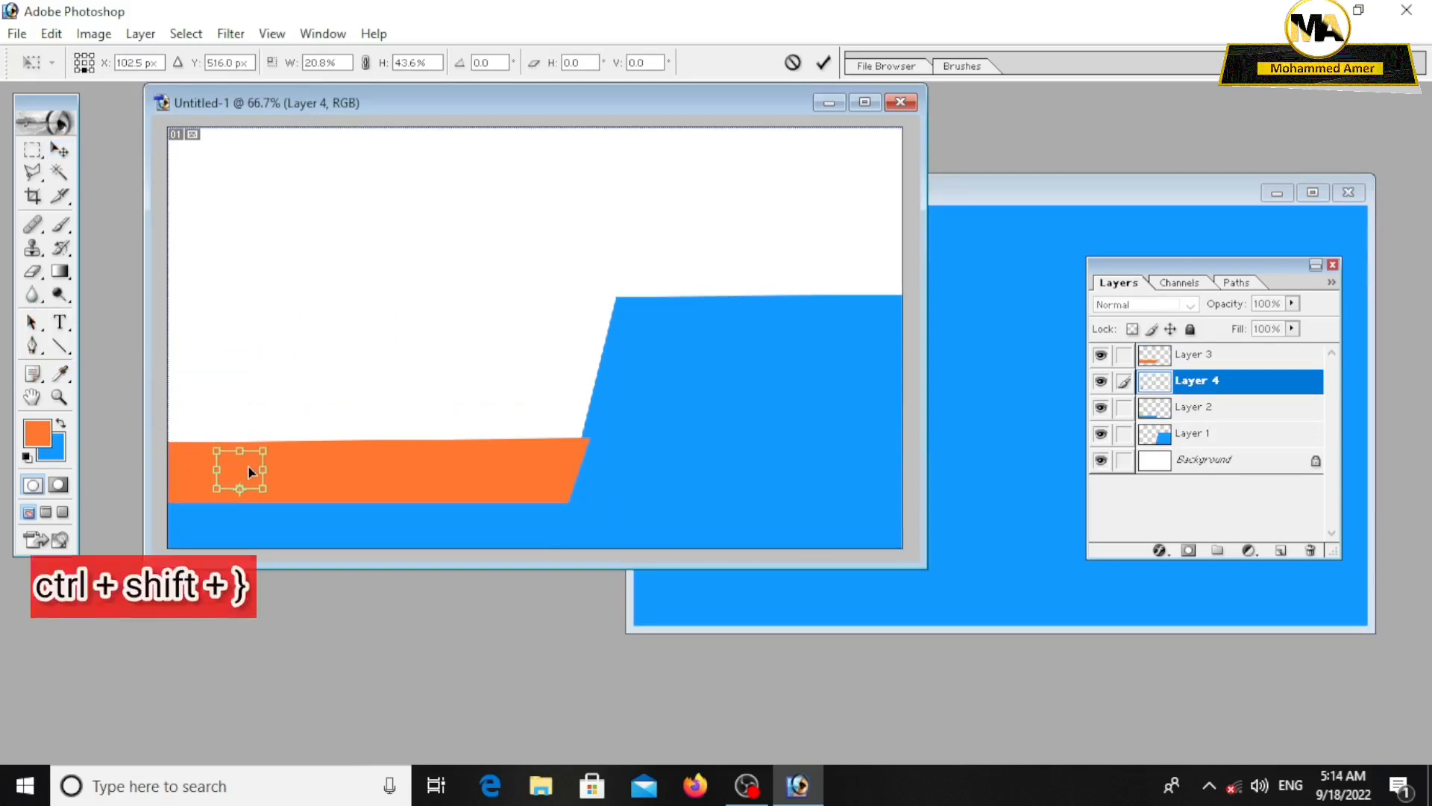
drag(248, 466, 253, 427)
key(v)
key(Return)
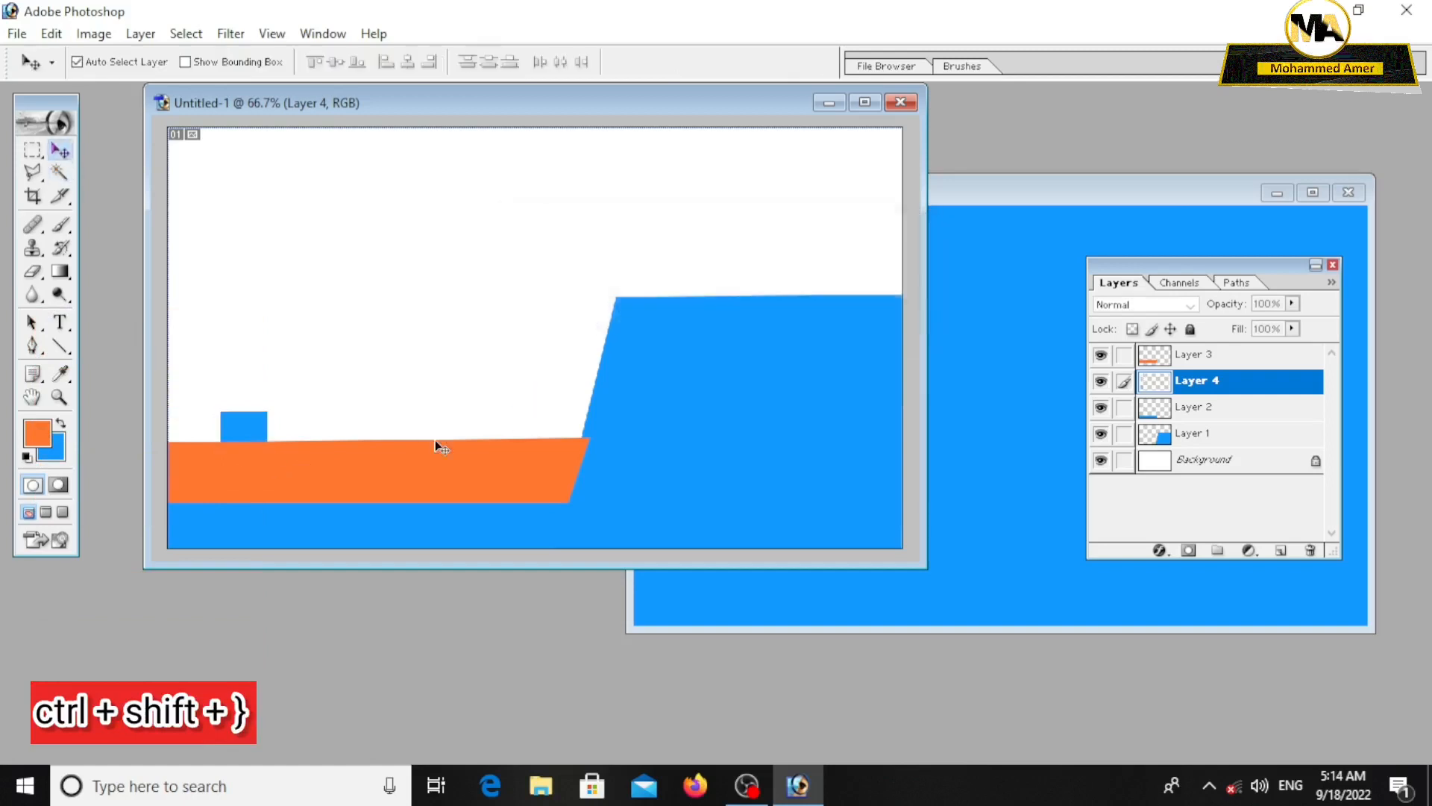
Send the orange strip behind the blue shapes and move the small blue piece to its lower-left end.
click(346, 451)
key(ctrl+shift+bracketleft)
drag(228, 437, 185, 482)
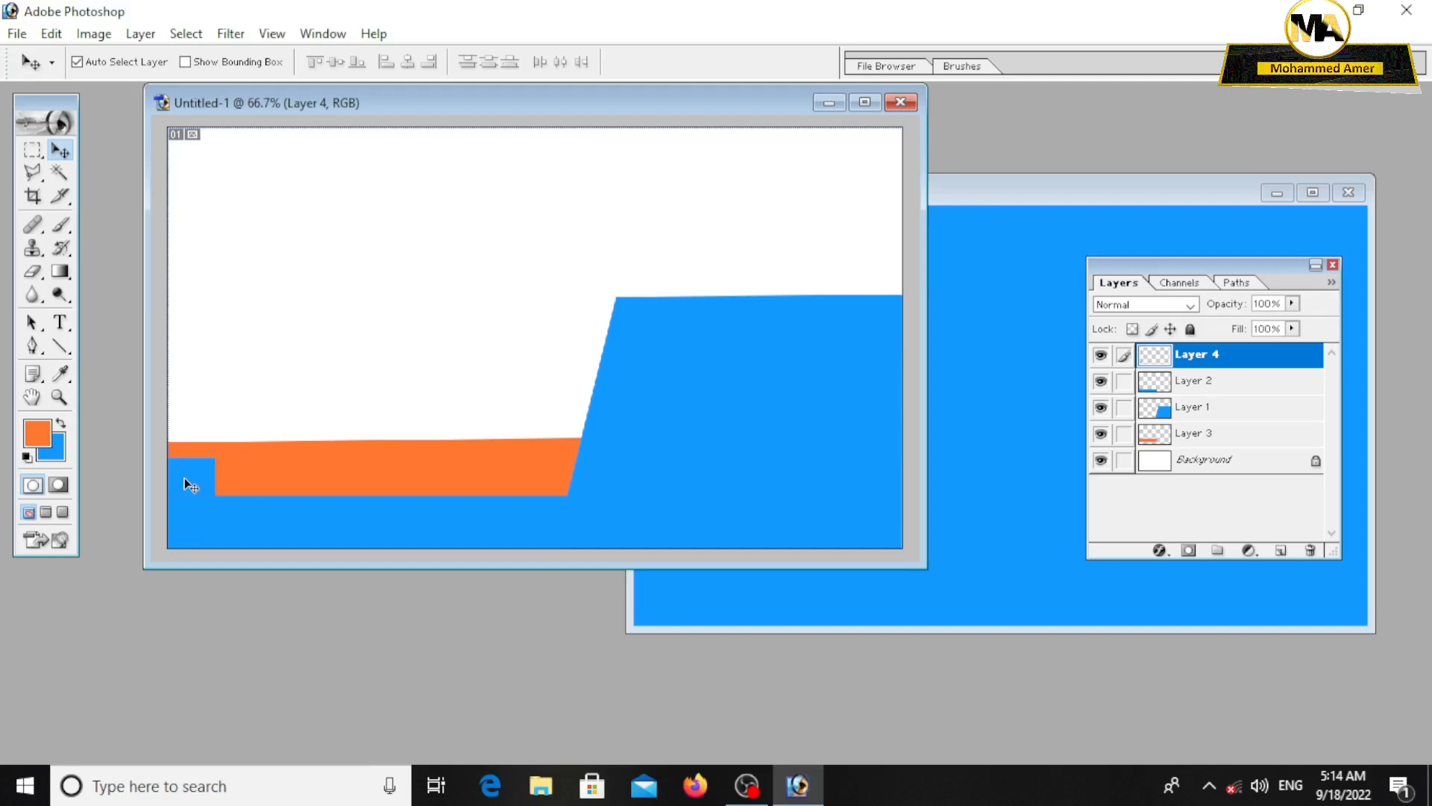
Reshape the small blue piece into a trapezoid of about 164.9% by 88.9% with a slanted right side.
key(ctrl+t)
drag(216, 498, 196, 462)
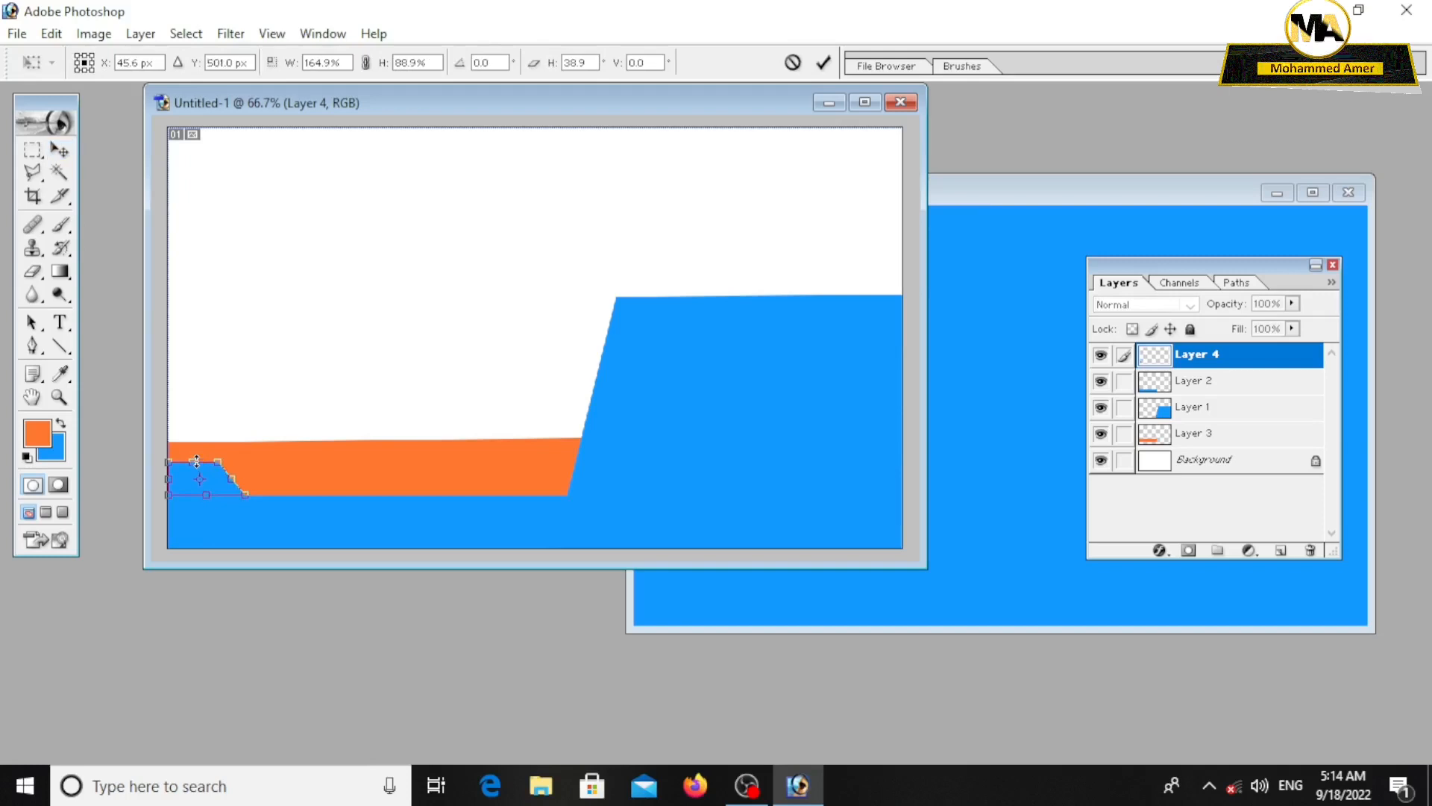
click(59, 150)
click(617, 308)
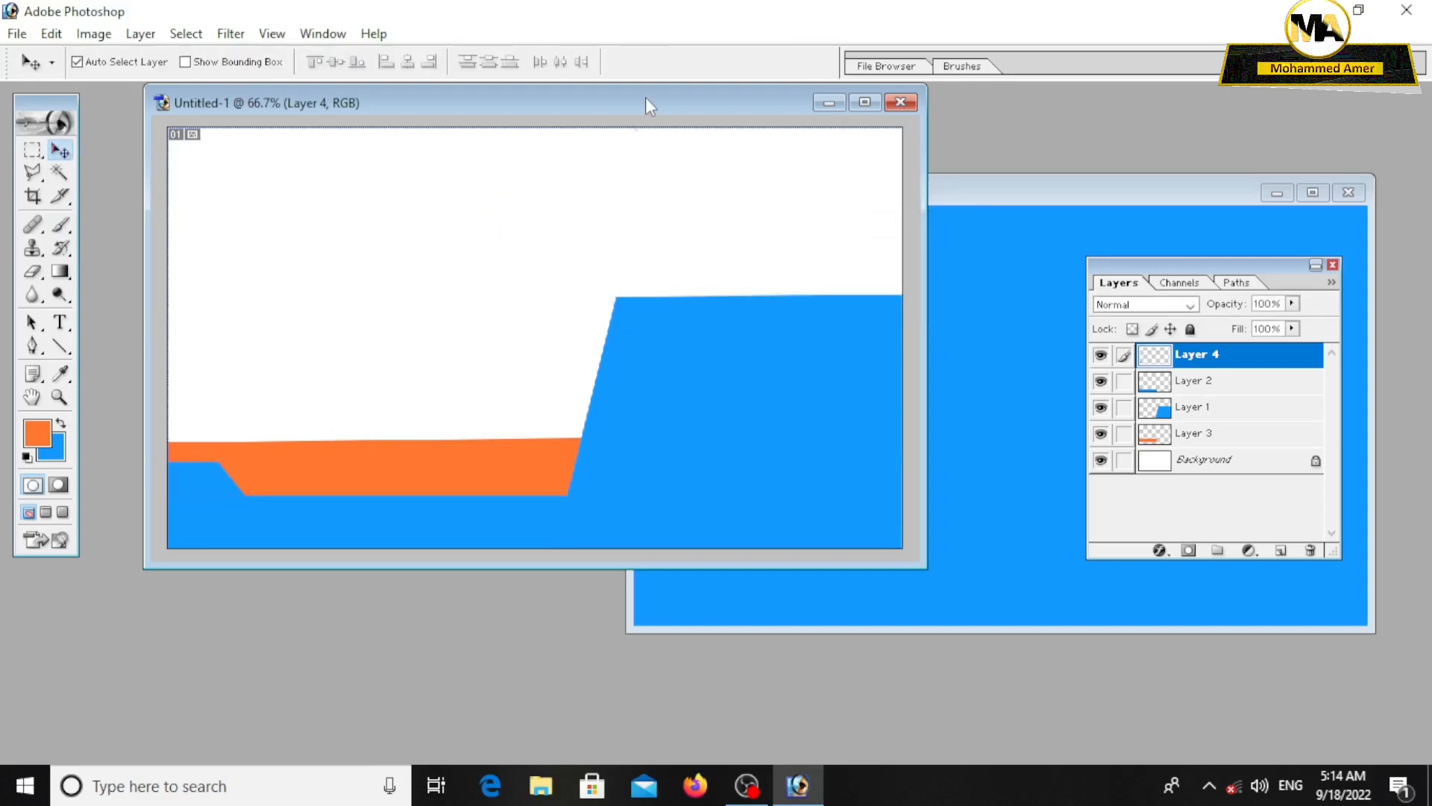
drag(646, 97, 640, 137)
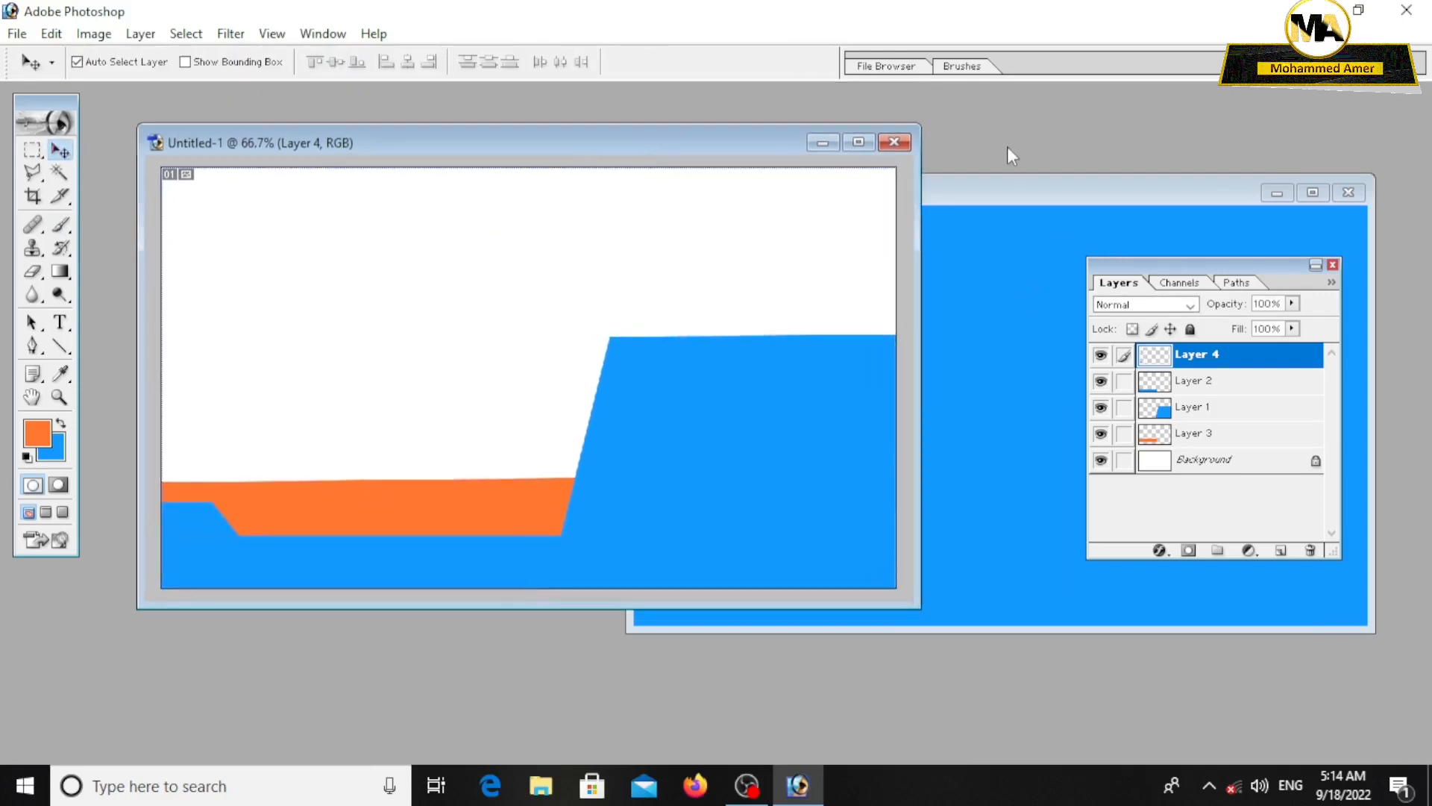
Add the title text "Travel Soluton" near the card's upper edge and centre it horizontally.
click(59, 322)
drag(307, 191, 738, 263)
text(Travel Soluton)
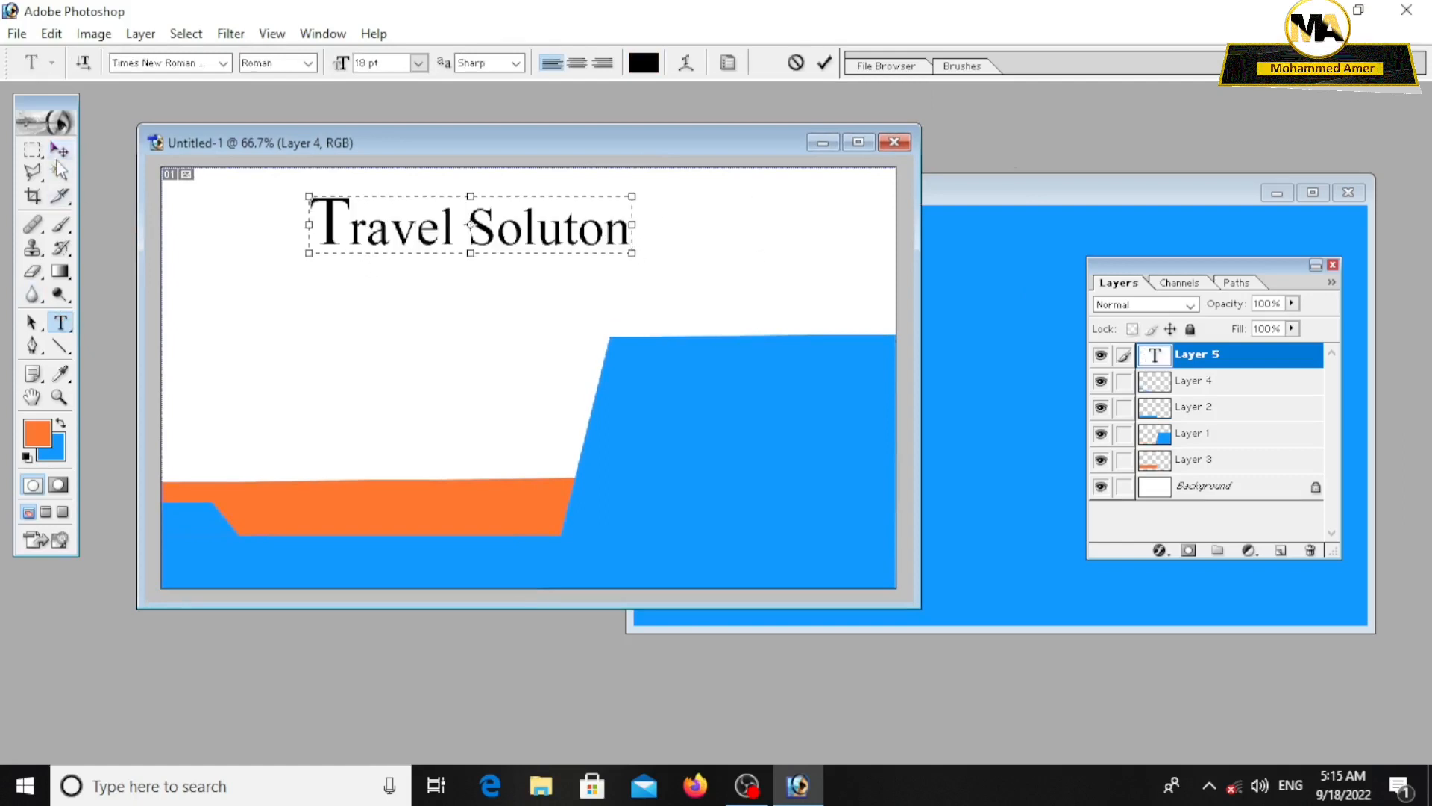
click(59, 150)
drag(325, 229, 391, 220)
Add a text box below the title and insert the cardholder's full name.
click(60, 322)
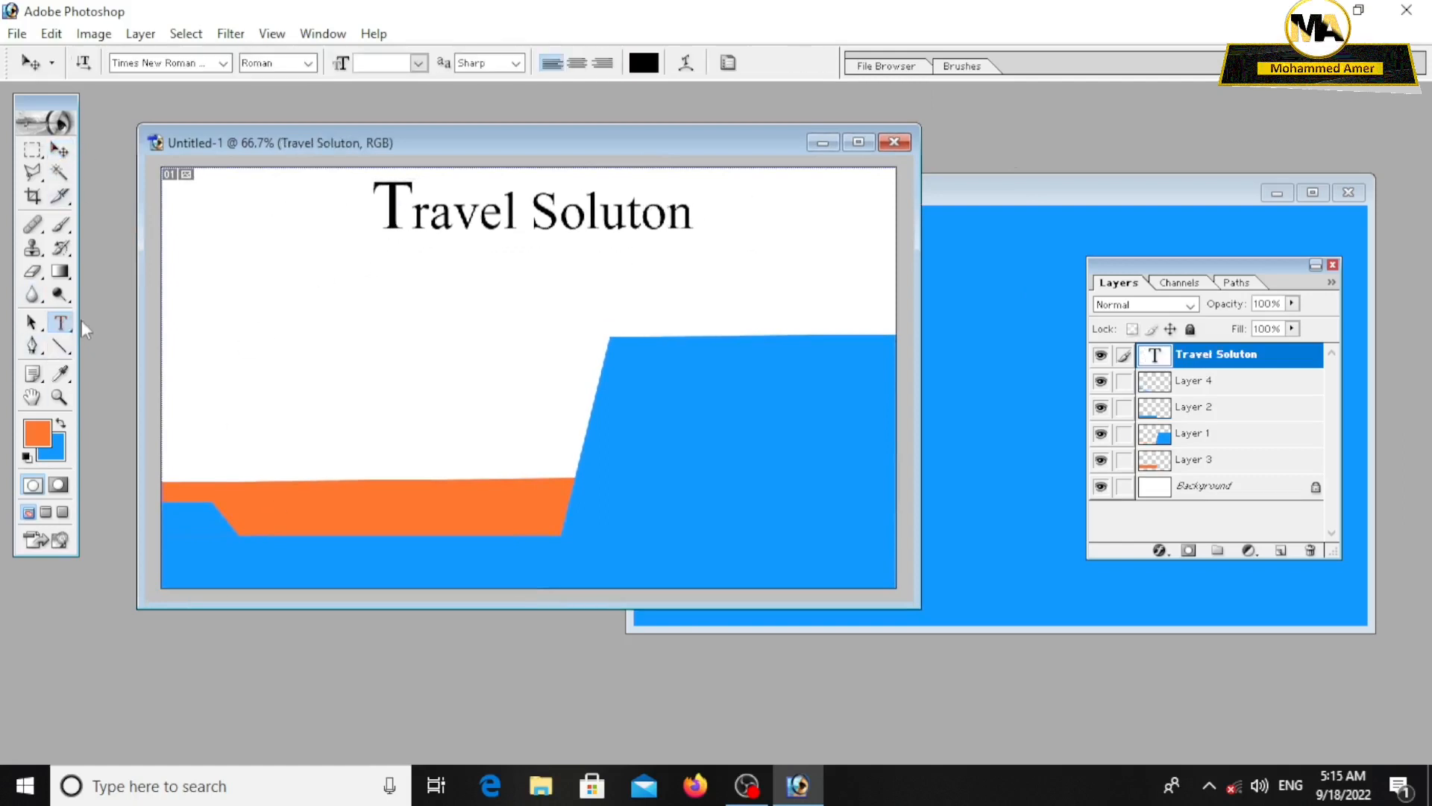
drag(453, 261, 699, 257)
click(59, 150)
click(60, 322)
drag(630, 323, 725, 341)
key(ctrl+v)
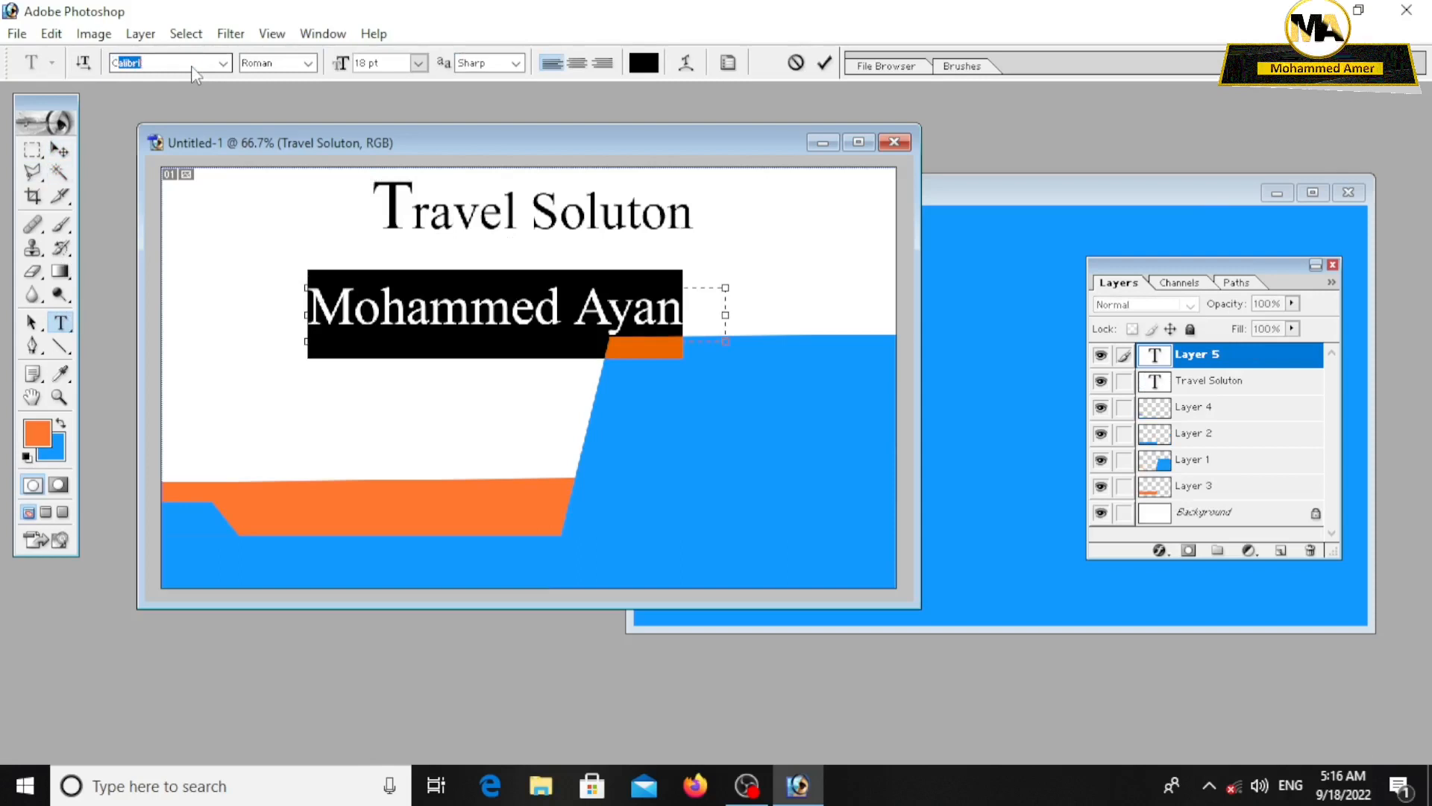
Format the name text in Cambria at 9 pt.
text(a)
key(Return)
click(419, 62)
click(406, 163)
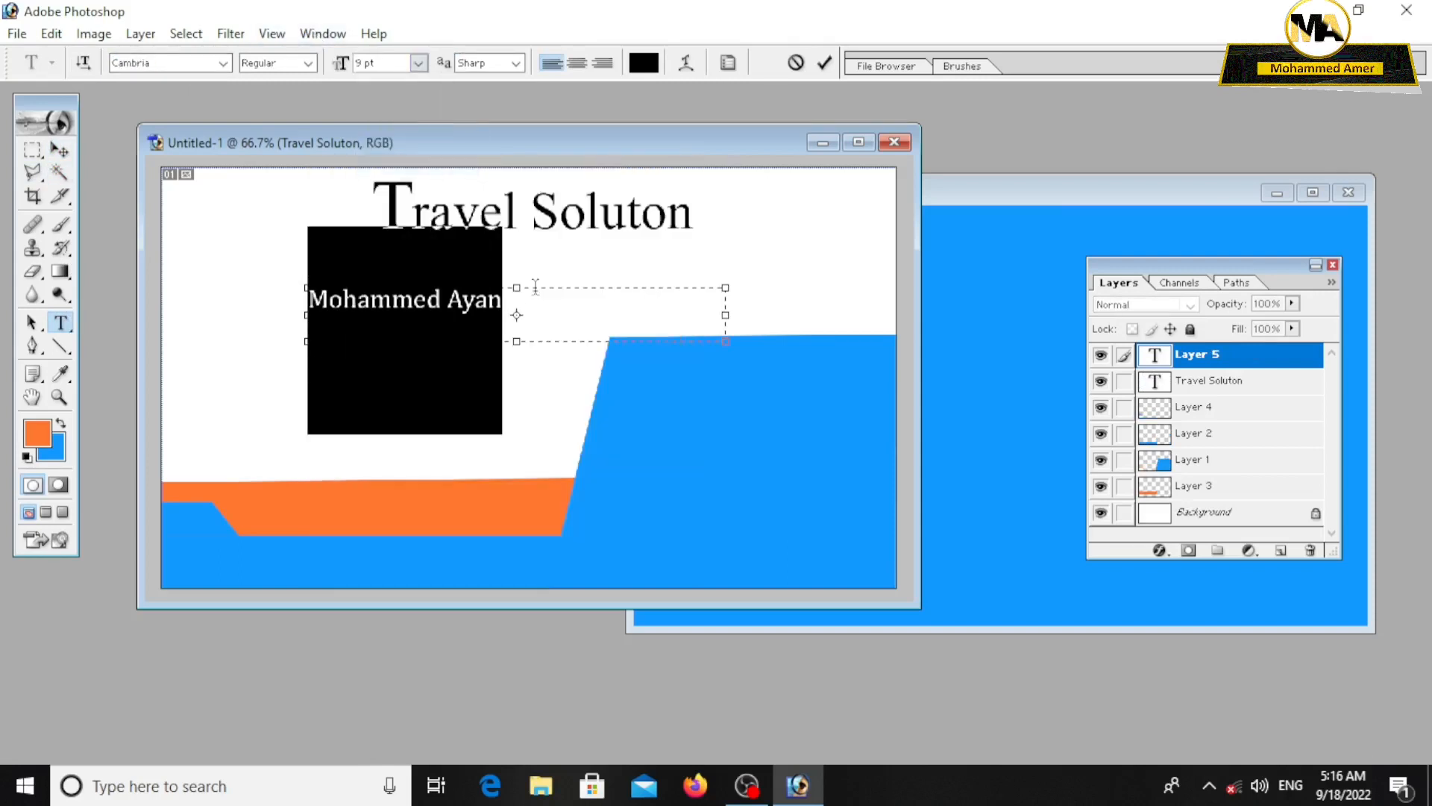
Set the colour of the name text to orange, FFA13D.
click(644, 64)
click(1019, 613)
mouse_move(969, 448)
mouse_down()
mouse_move(974, 373)
mouse_move(928, 375)
mouse_up()
mouse_move(1035, 625)
mouse_down()
mouse_move(1034, 605)
mouse_move(1035, 628)
mouse_up()
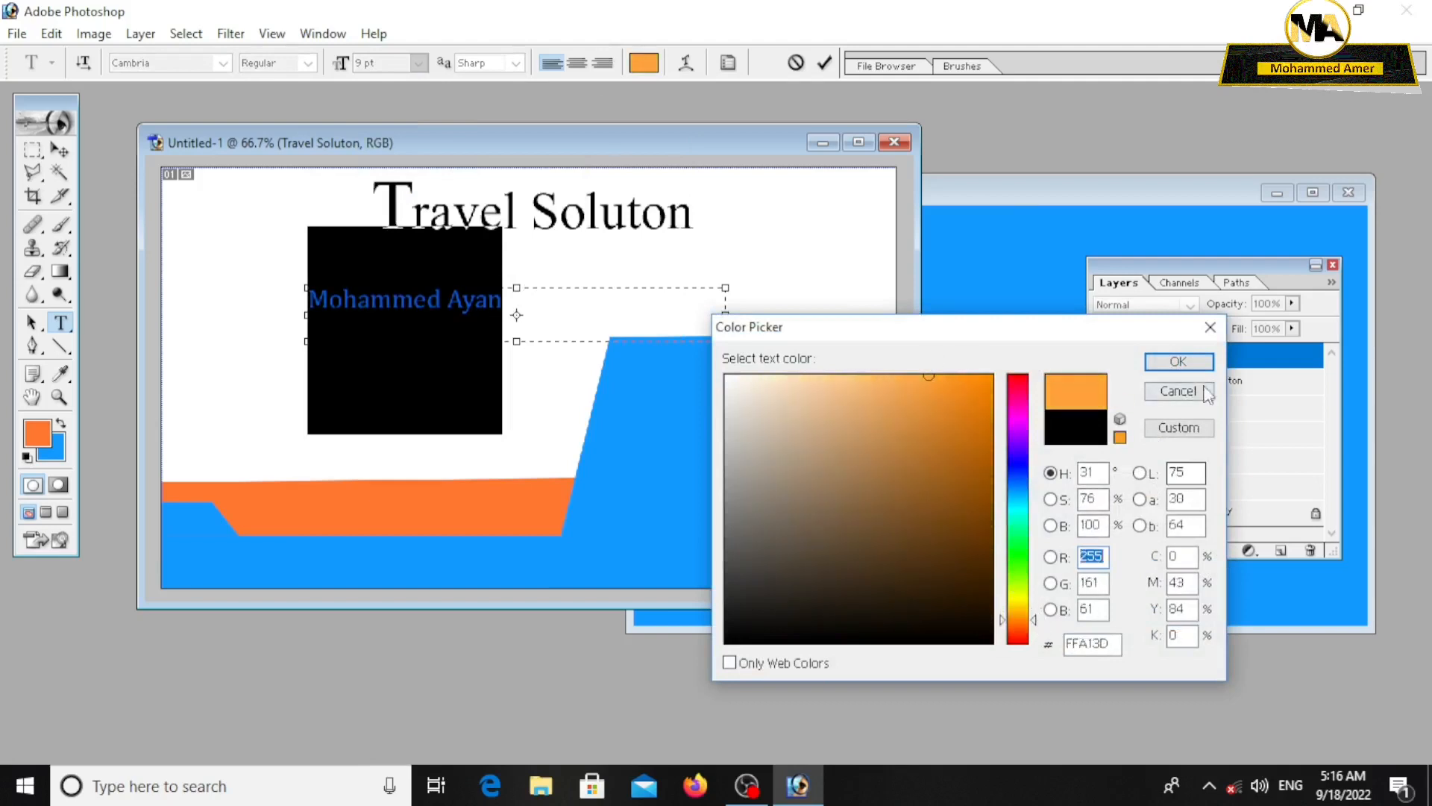
click(1178, 361)
Shrink the name's text box to fit the text and move the name below the title, close to the card's right edge.
key(ctrl+plus)
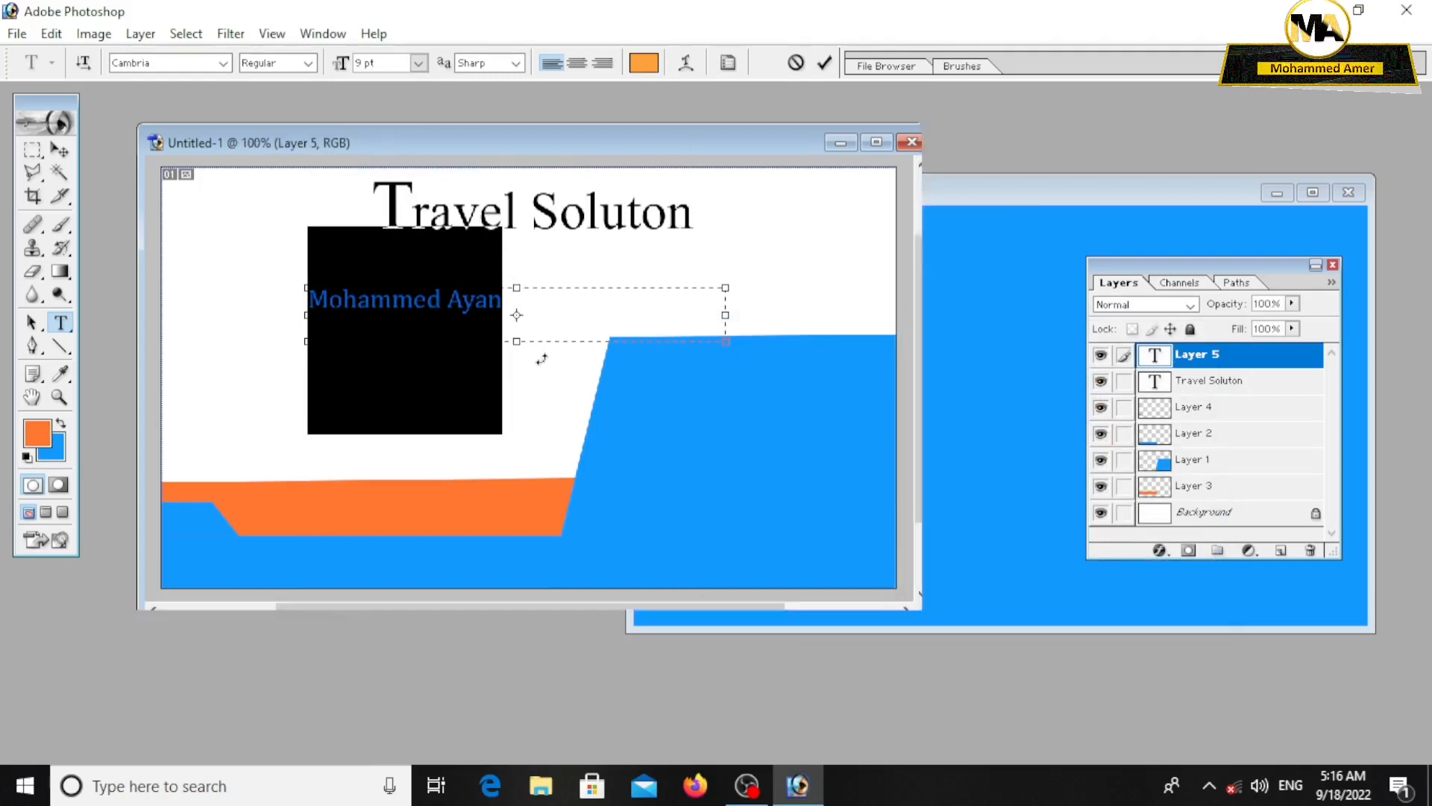
click(537, 298)
drag(825, 284, 507, 285)
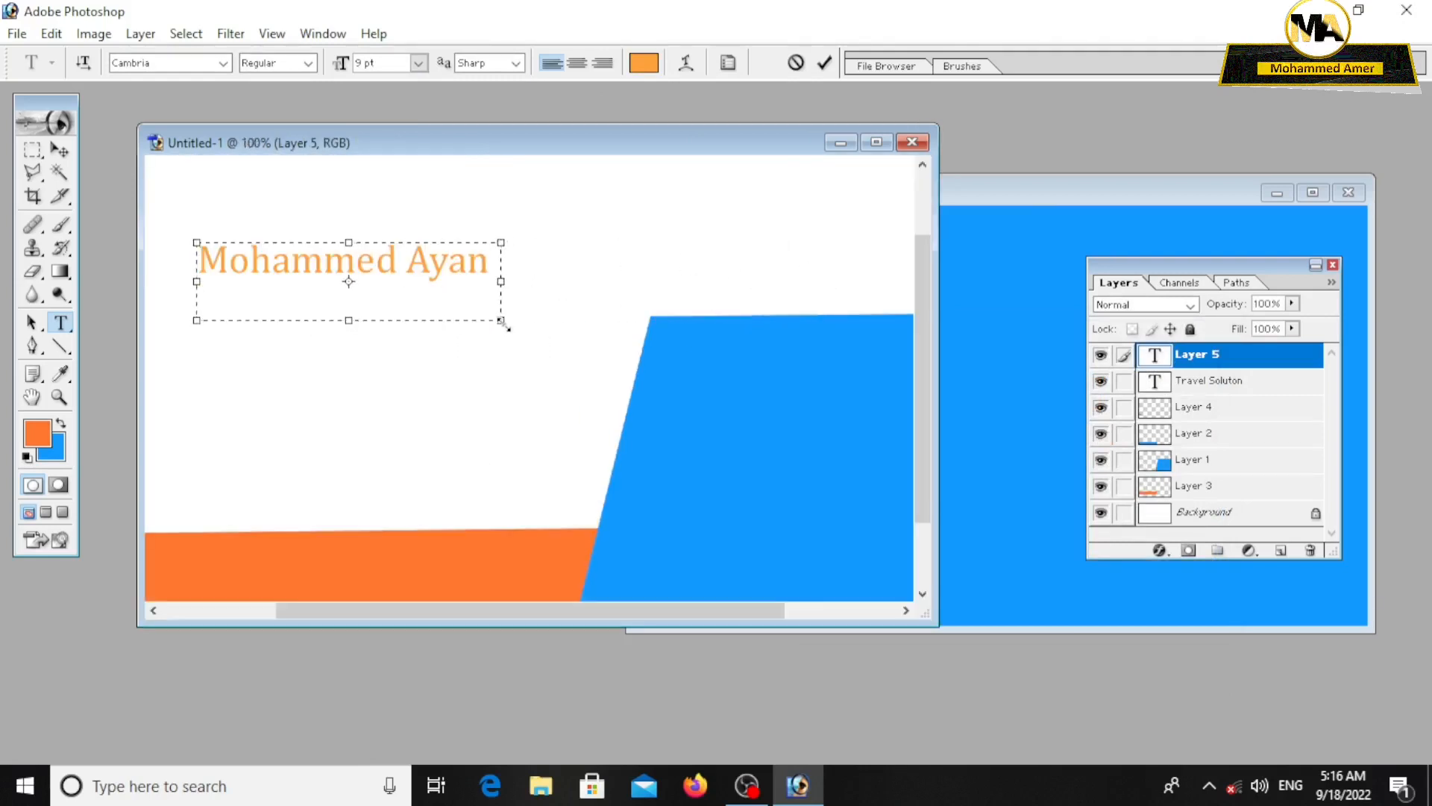
click(61, 150)
drag(258, 262, 712, 212)
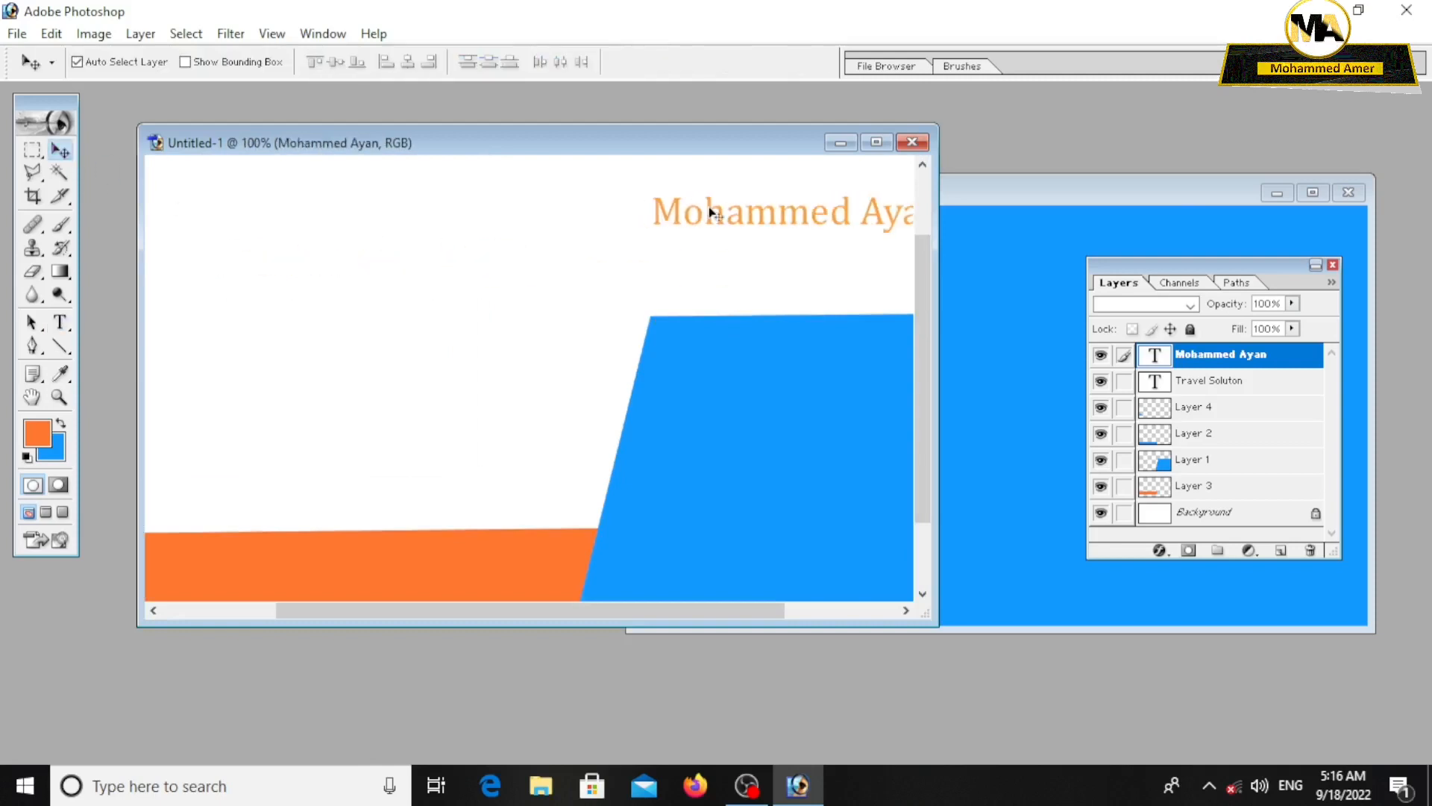
drag(678, 615, 784, 615)
key(ctrl+minus)
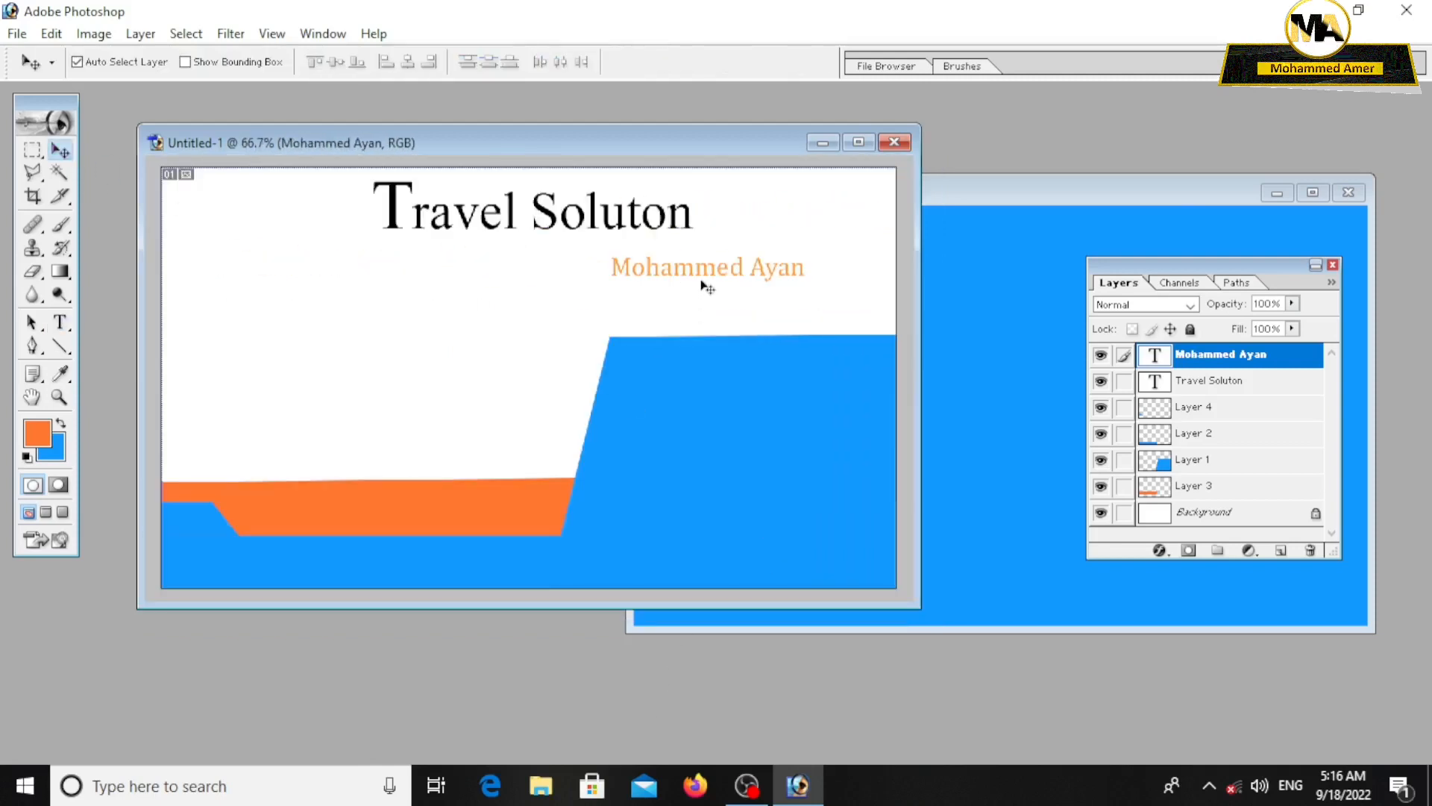
drag(694, 272, 765, 270)
Add the text "Prop." in black 8 pt Cambria and place it under the right end of the name.
click(61, 322)
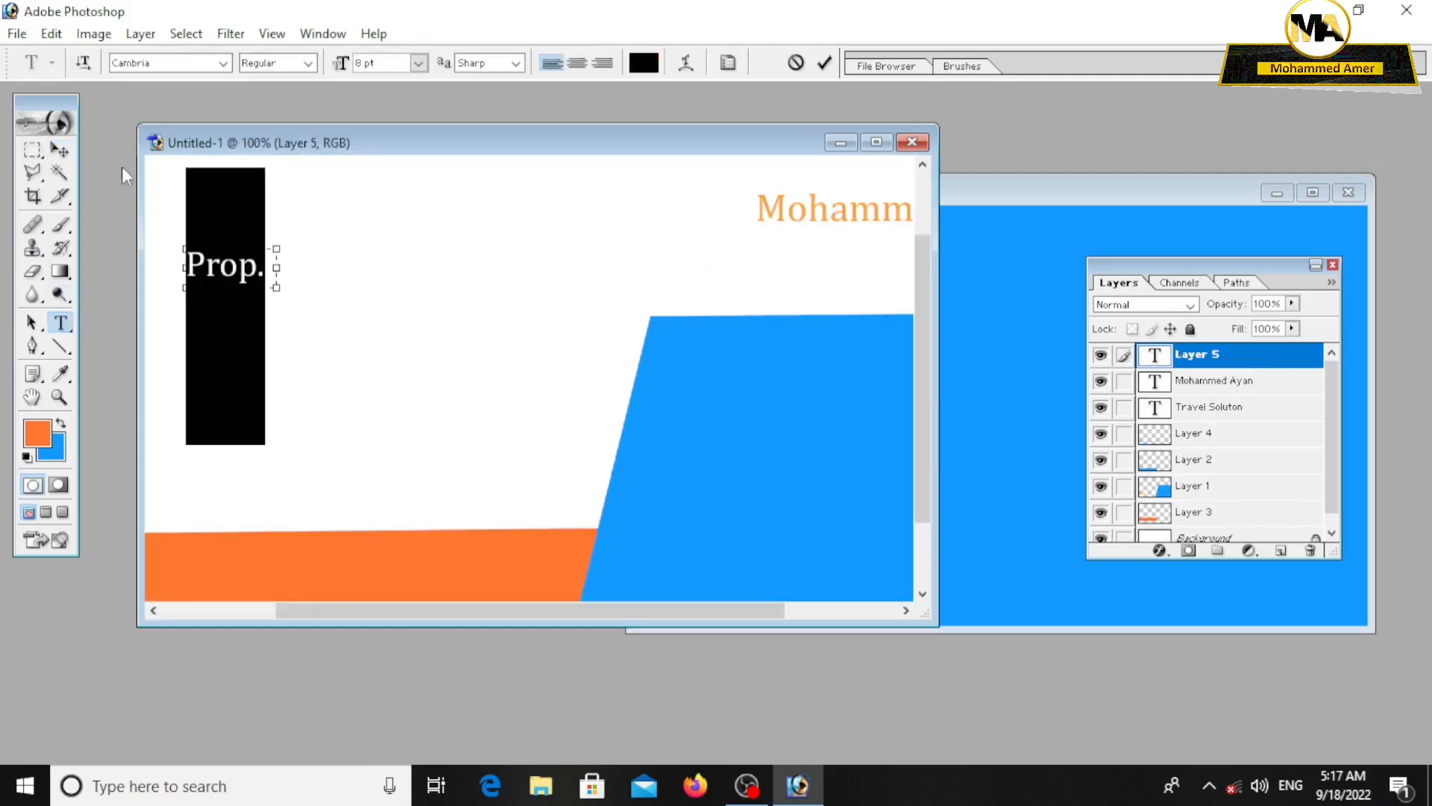
click(60, 150)
drag(238, 271, 895, 250)
click(674, 310)
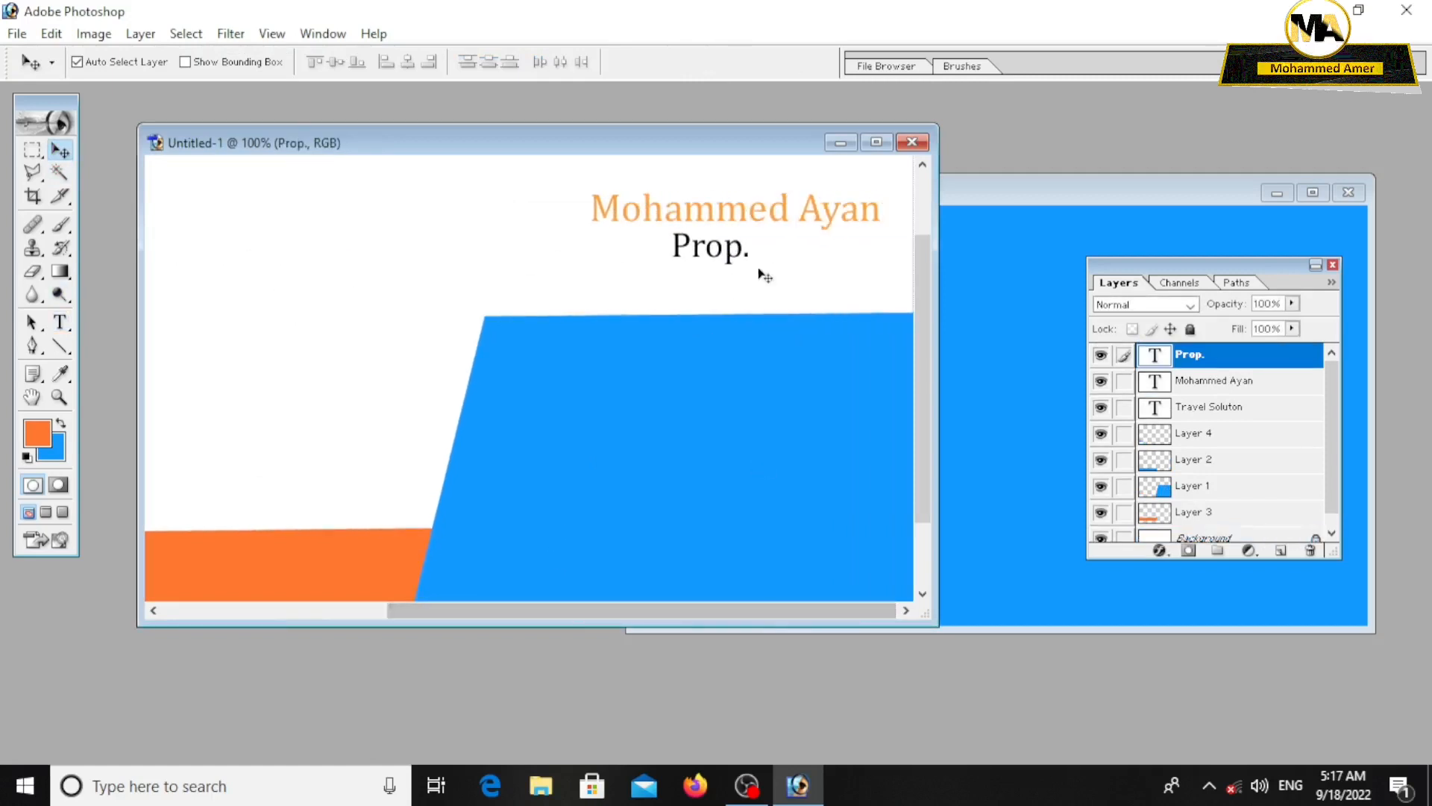
drag(730, 255, 864, 256)
Apply an inner shadow and a drop shadow at 25% opacity to the name text.
click(61, 323)
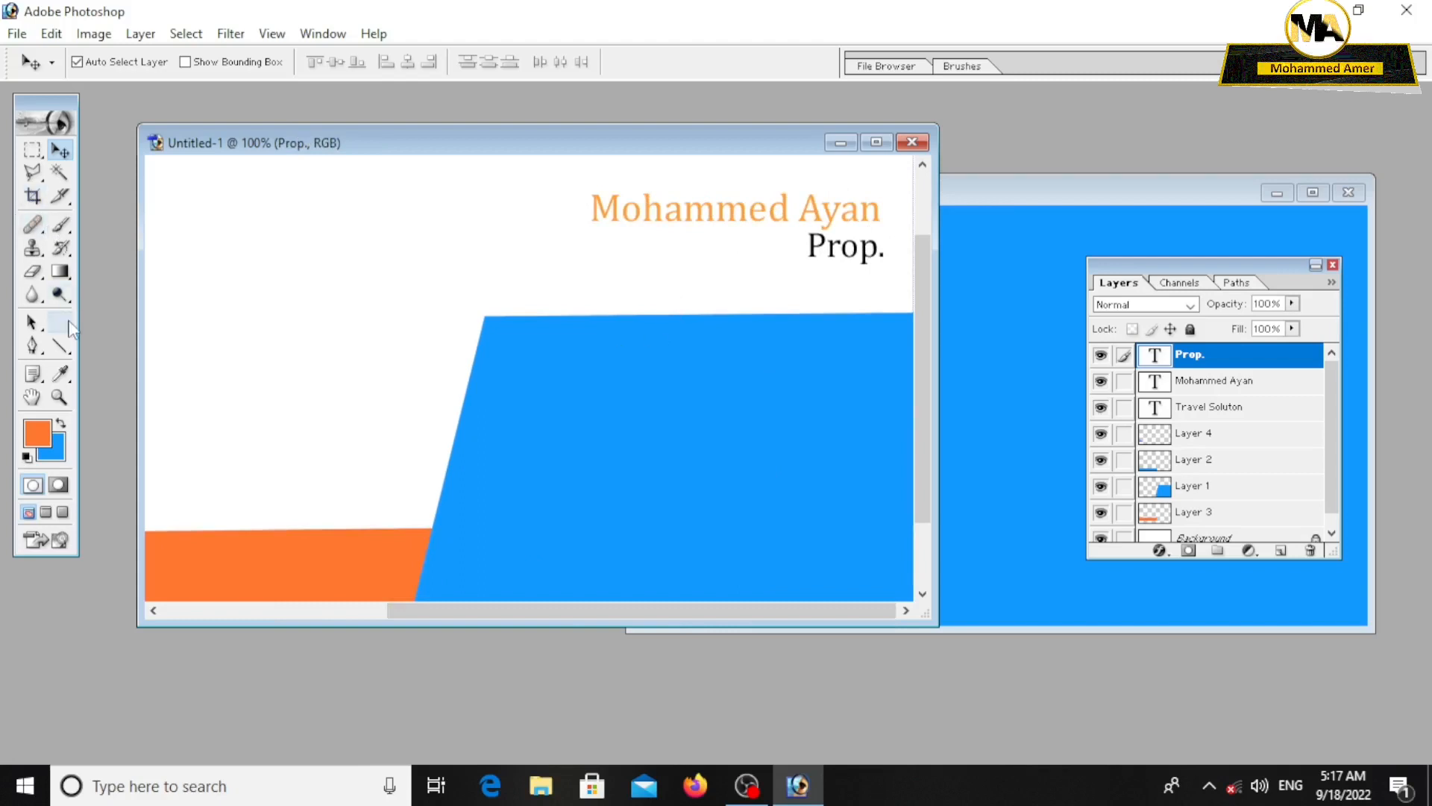
click(1249, 381)
right_click(1249, 381)
click(1260, 413)
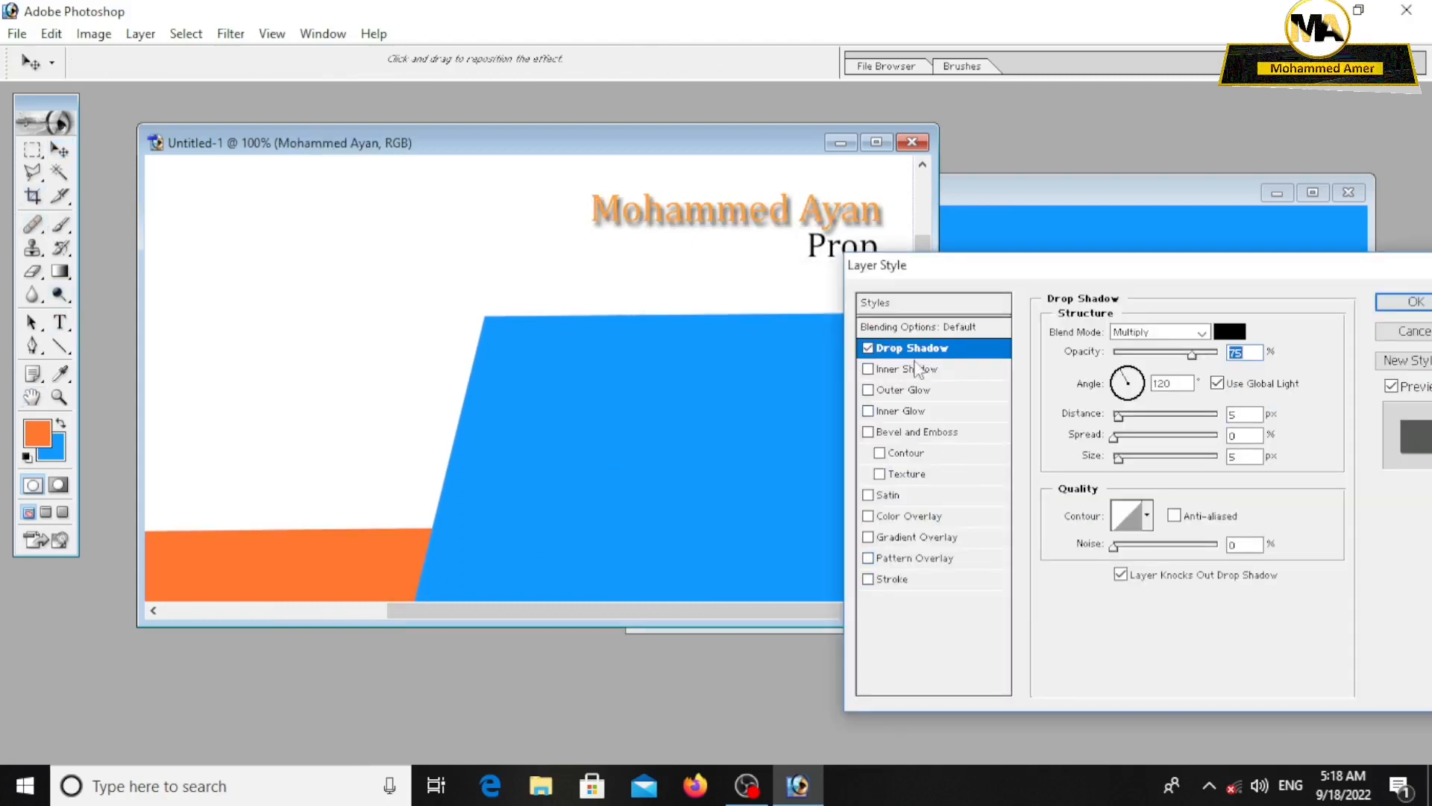
click(890, 370)
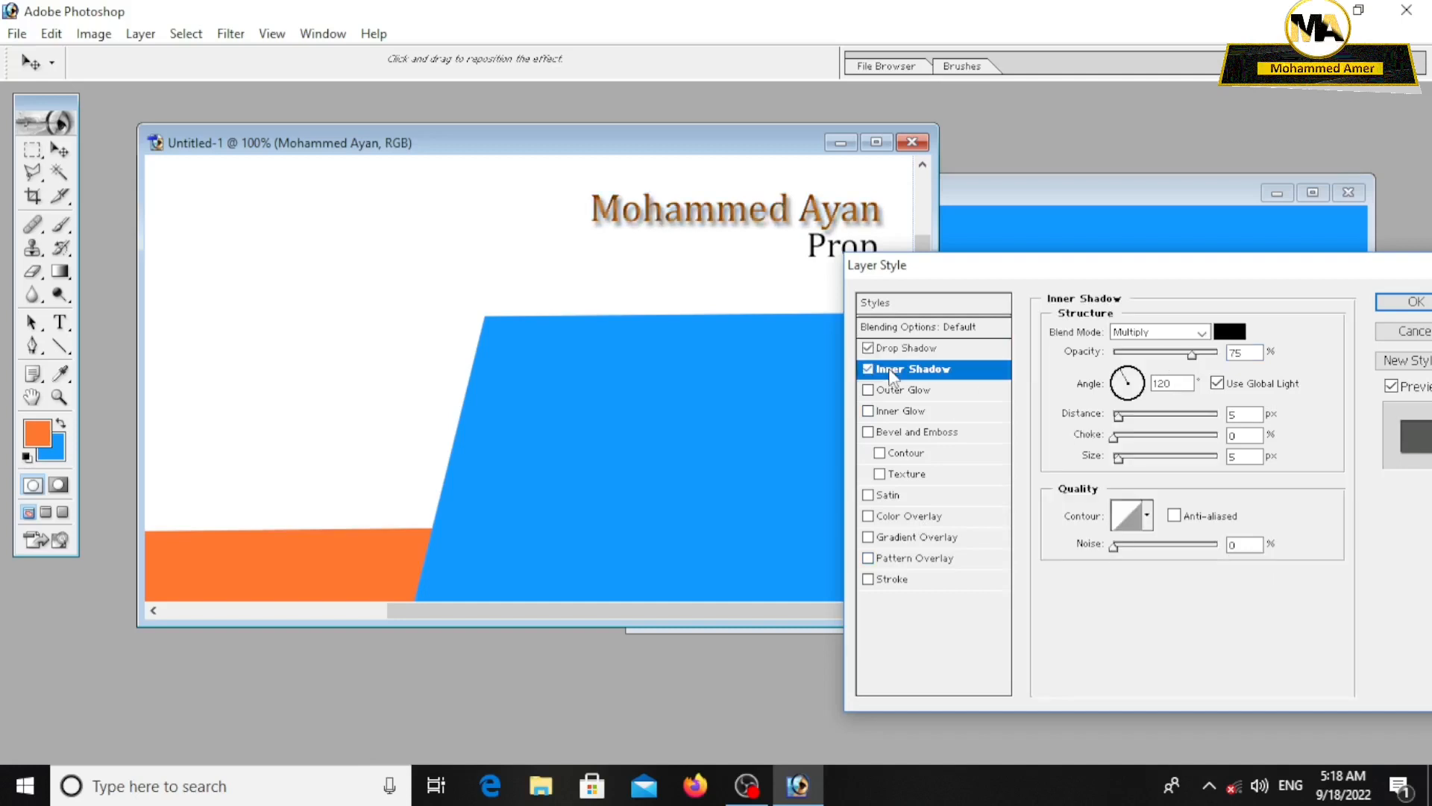
drag(1176, 361, 1140, 358)
click(905, 349)
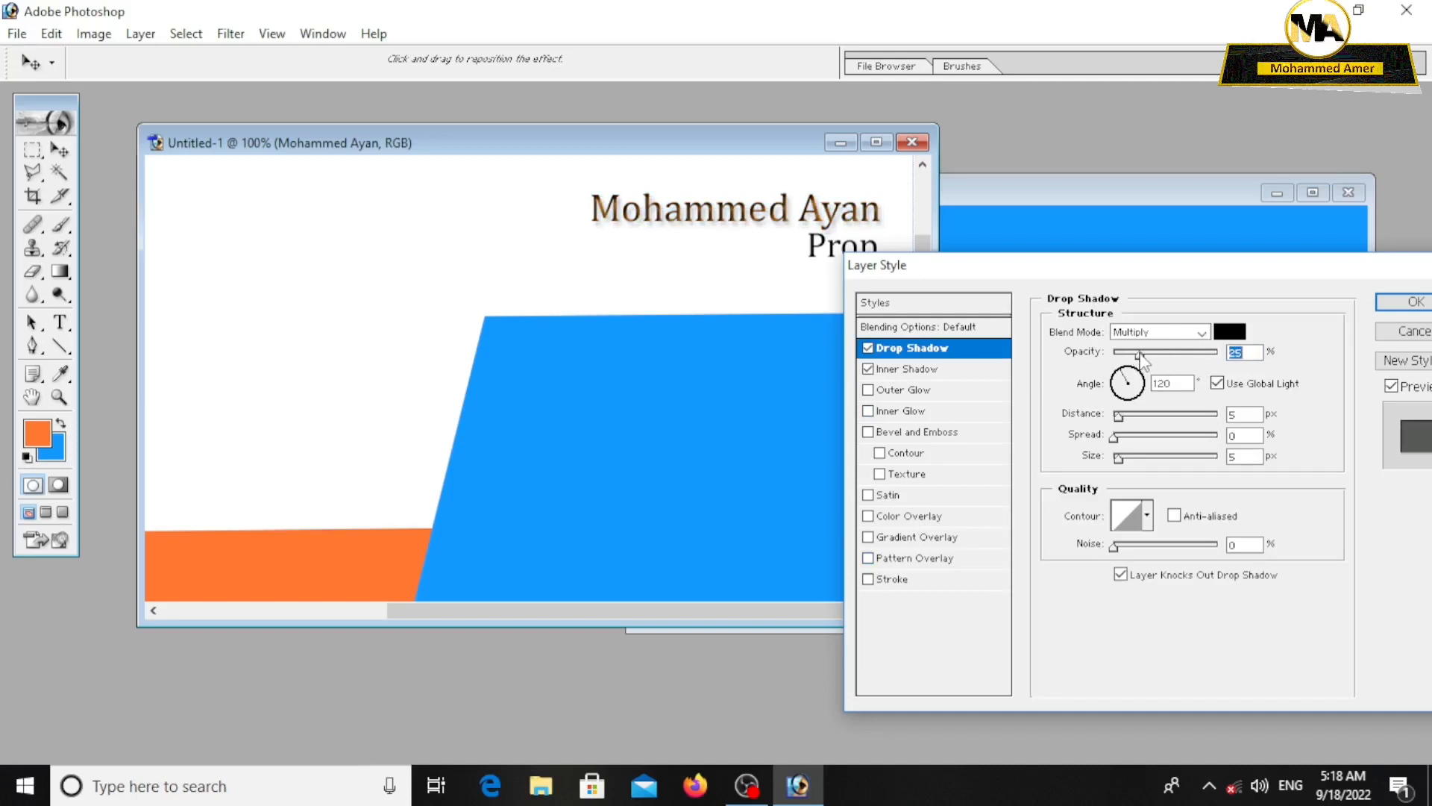
drag(1177, 284, 1058, 310)
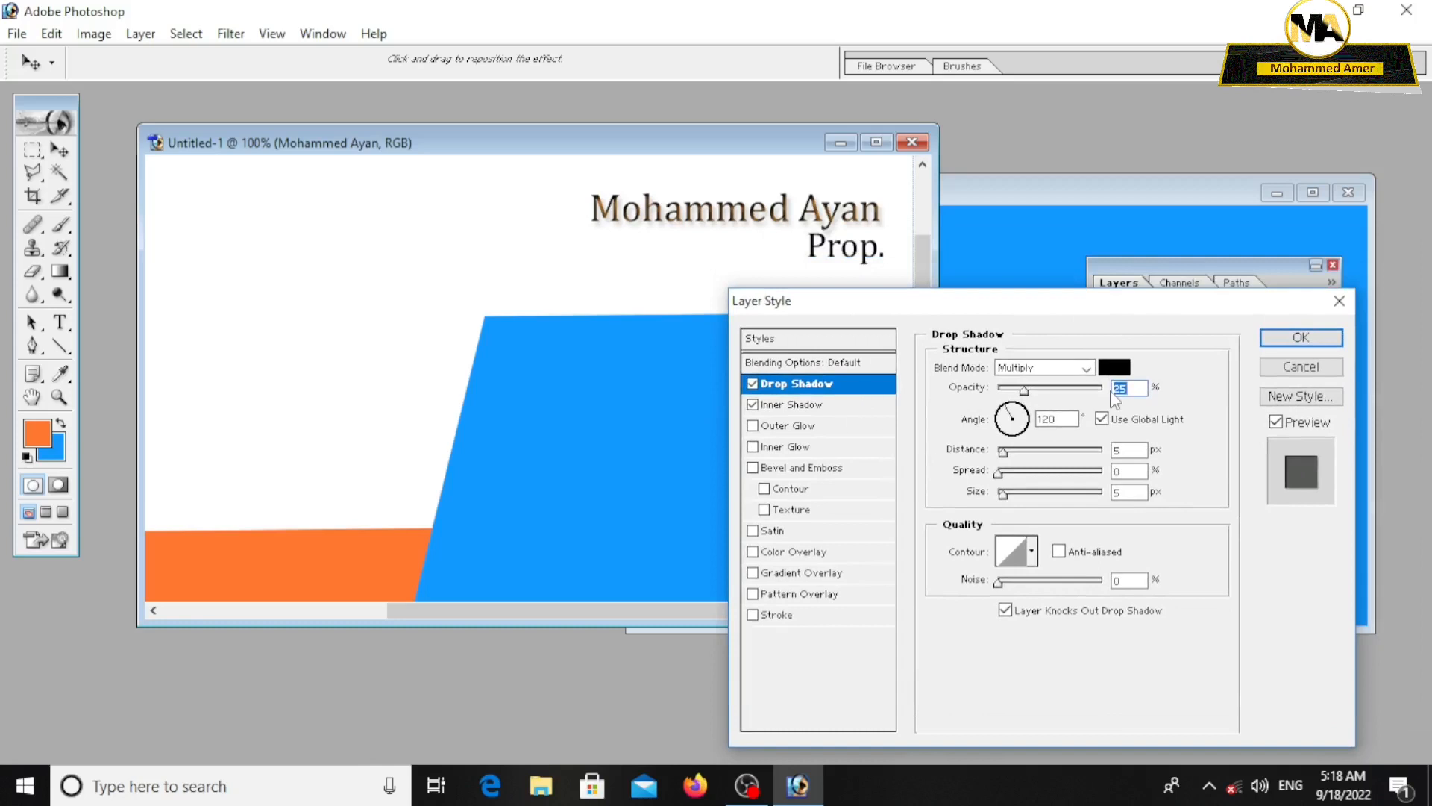
key(Return)
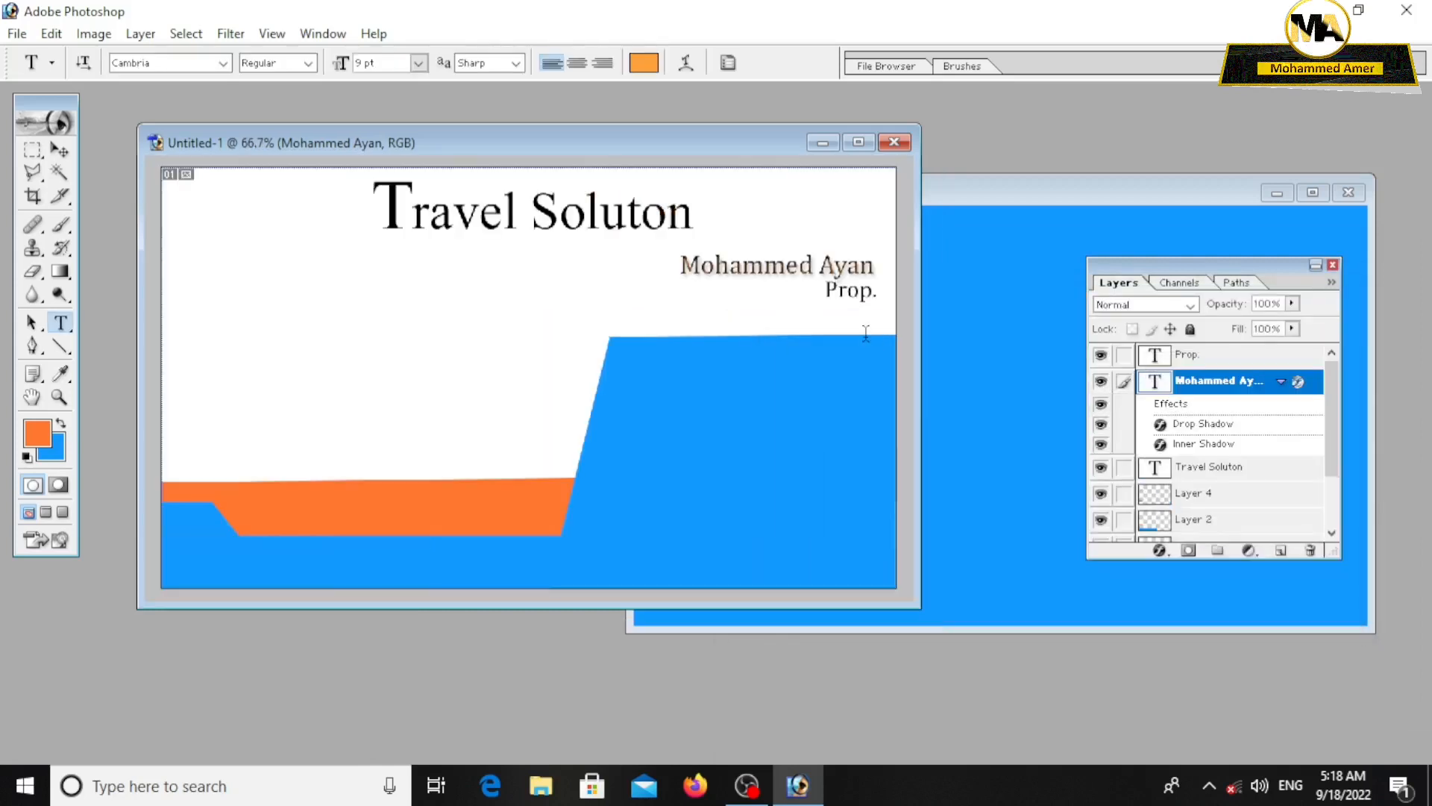
Copy the selected blue rectangle from the solid blue document into the card, between the title and the large blue shape.
click(926, 194)
drag(926, 194, 973, 170)
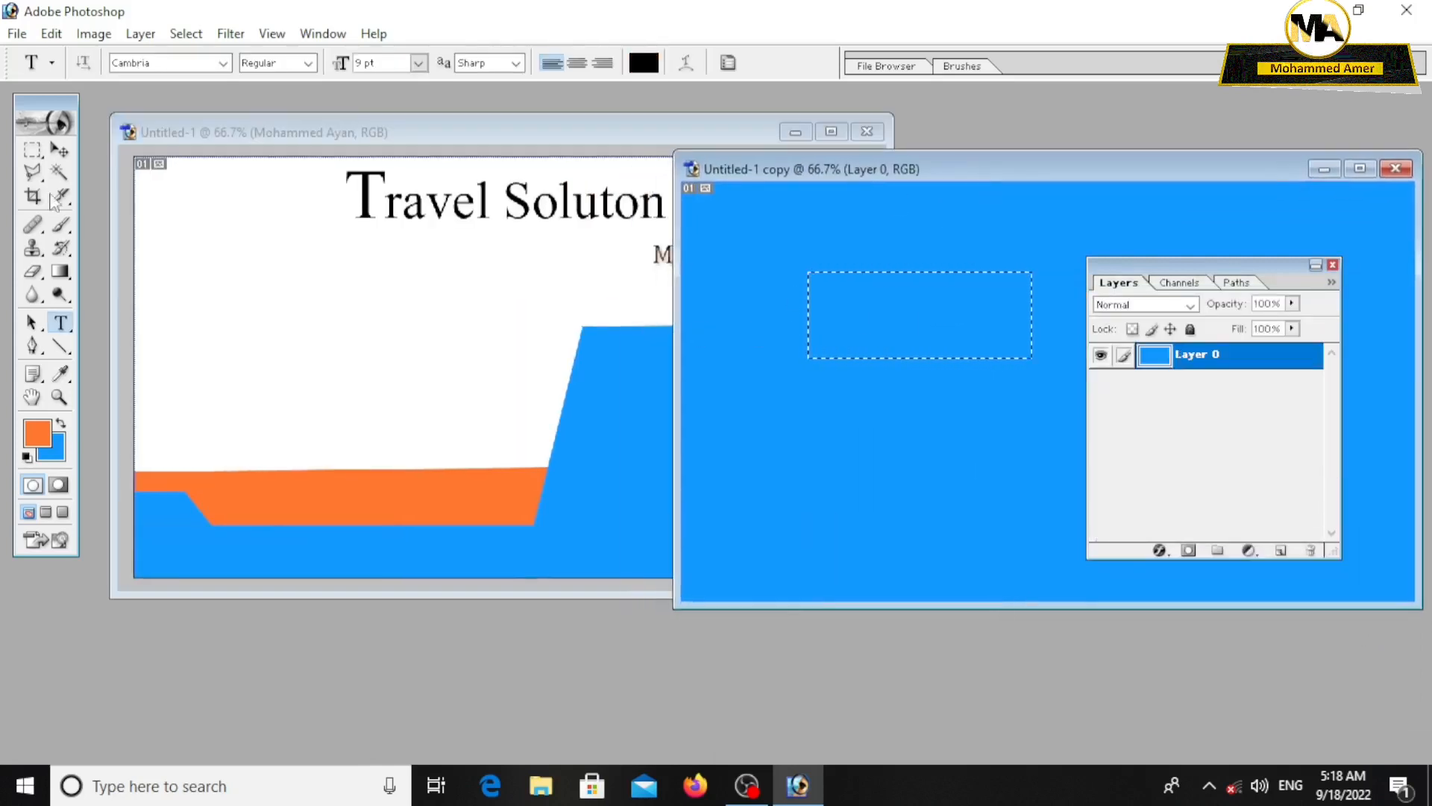
key(v)
drag(907, 299, 528, 302)
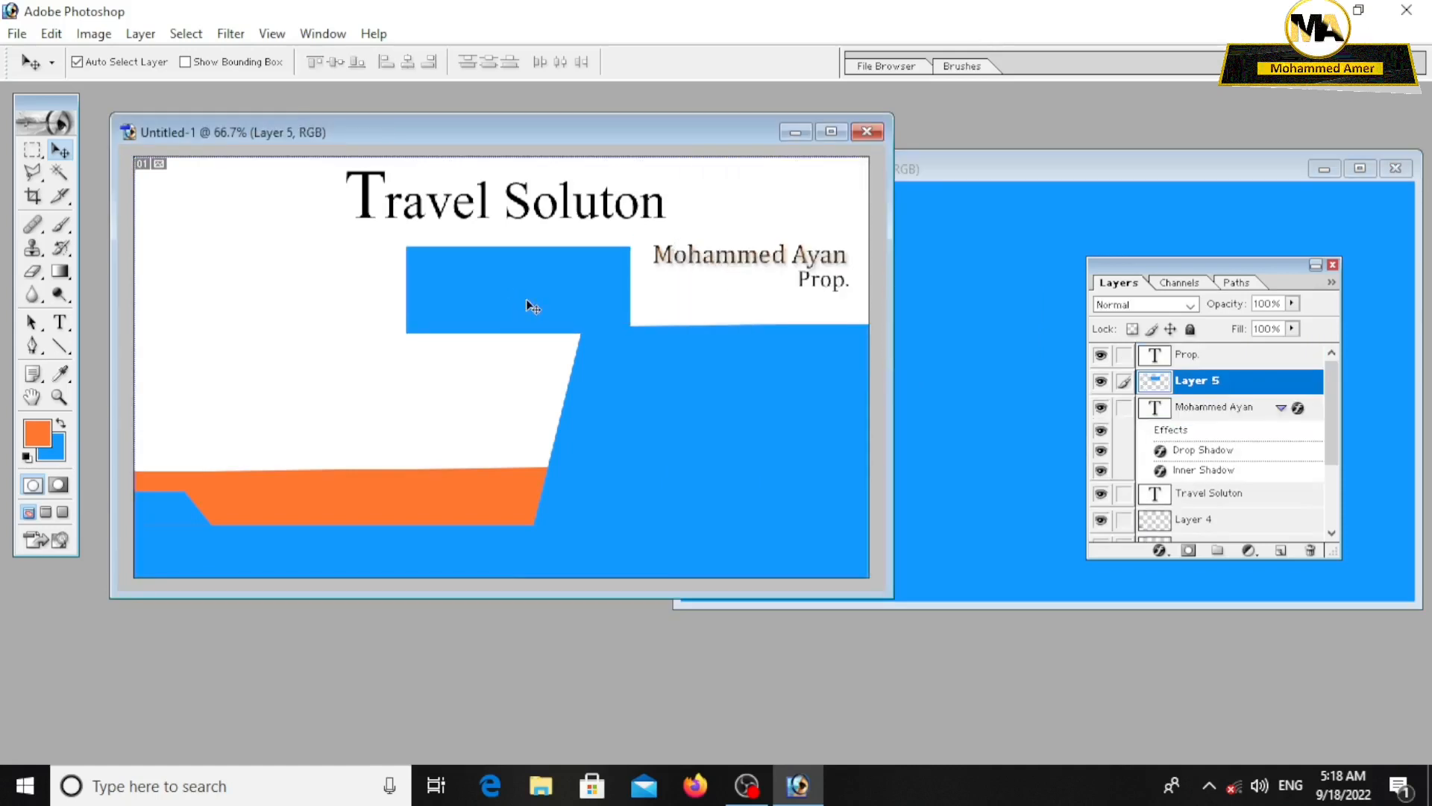
Add a gradient overlay to the newly copied rectangle's layer.
right_click(1192, 388)
click(1260, 423)
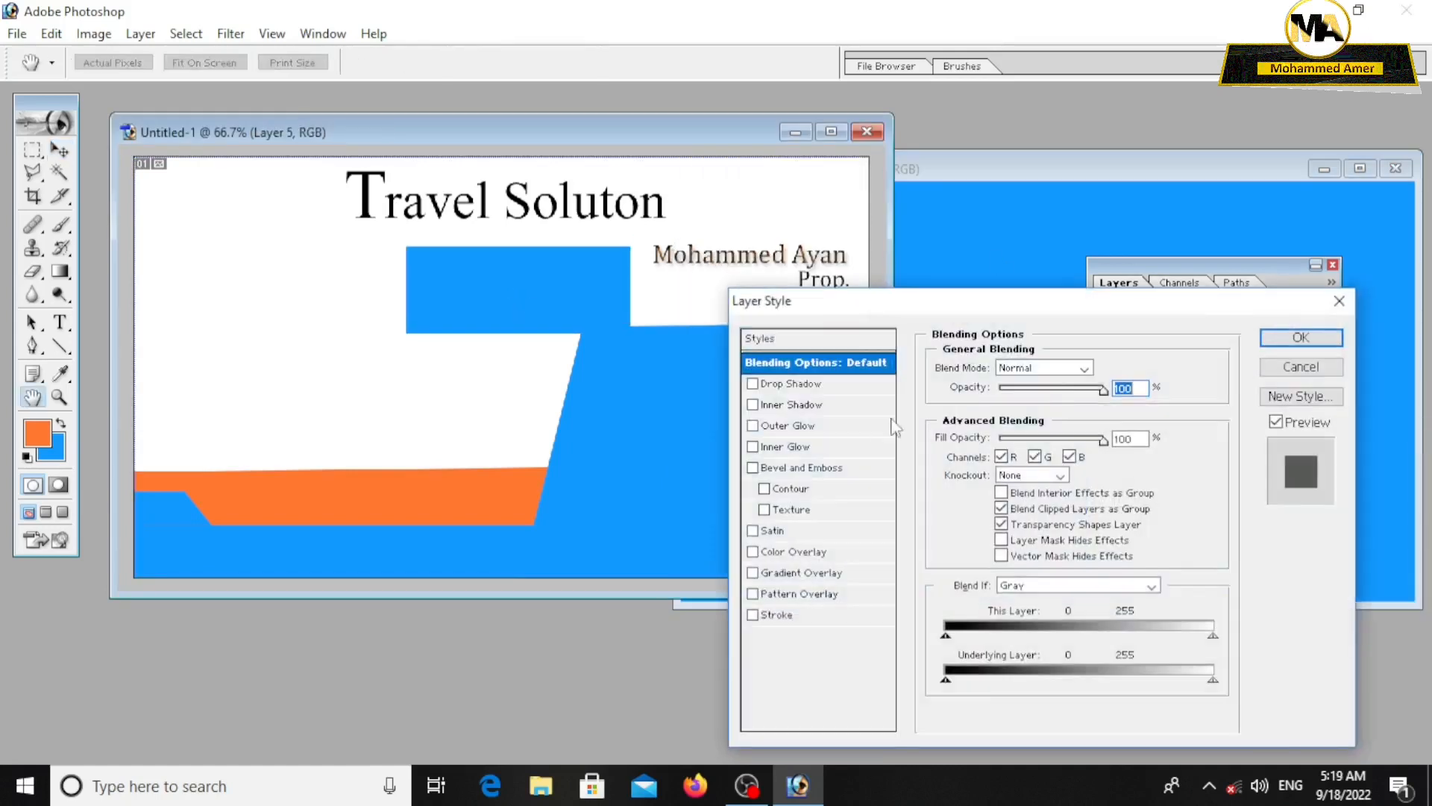
click(791, 574)
Change the overlay's gradient so its start stop is white and its end stop is orange.
click(1116, 410)
click(1044, 412)
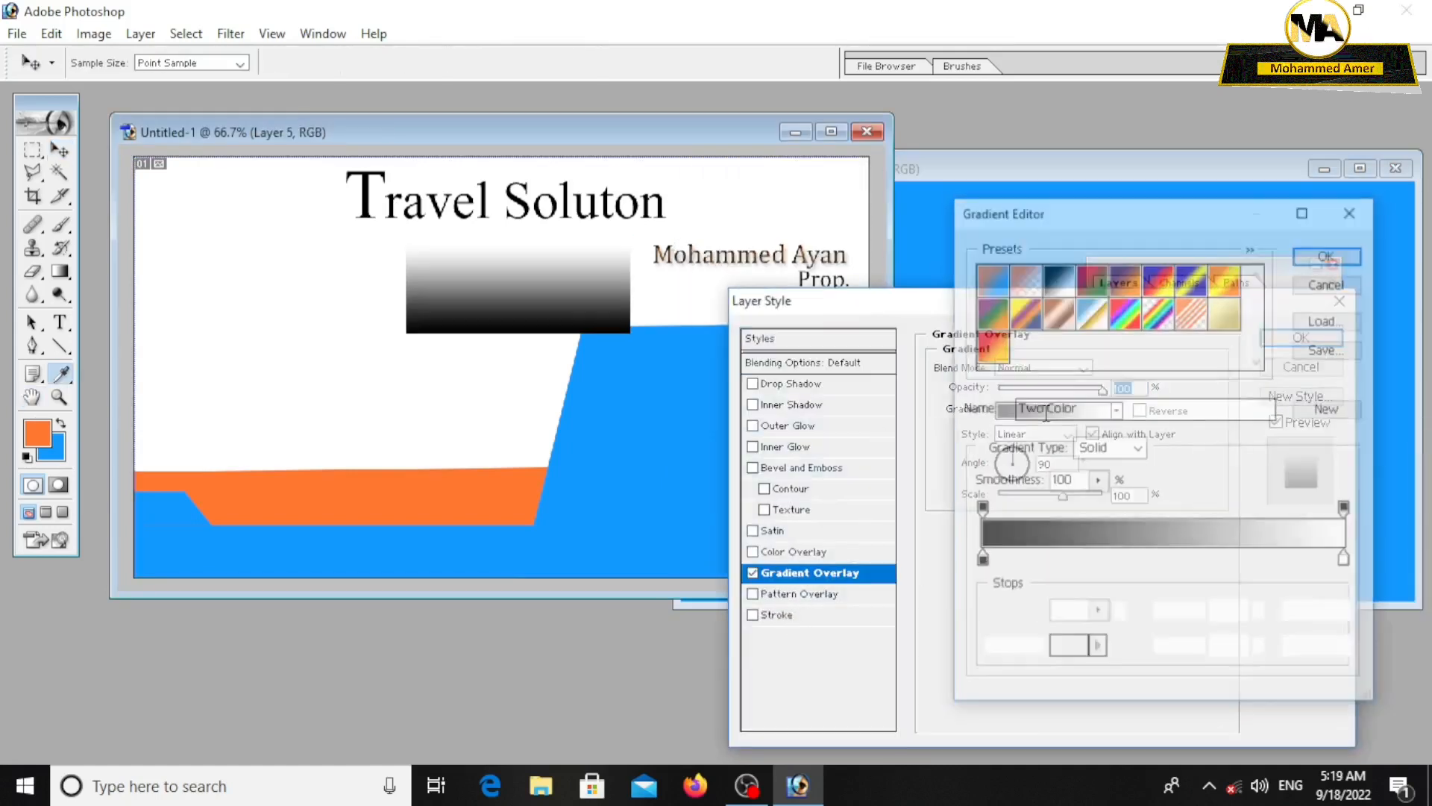
click(981, 564)
click(1068, 652)
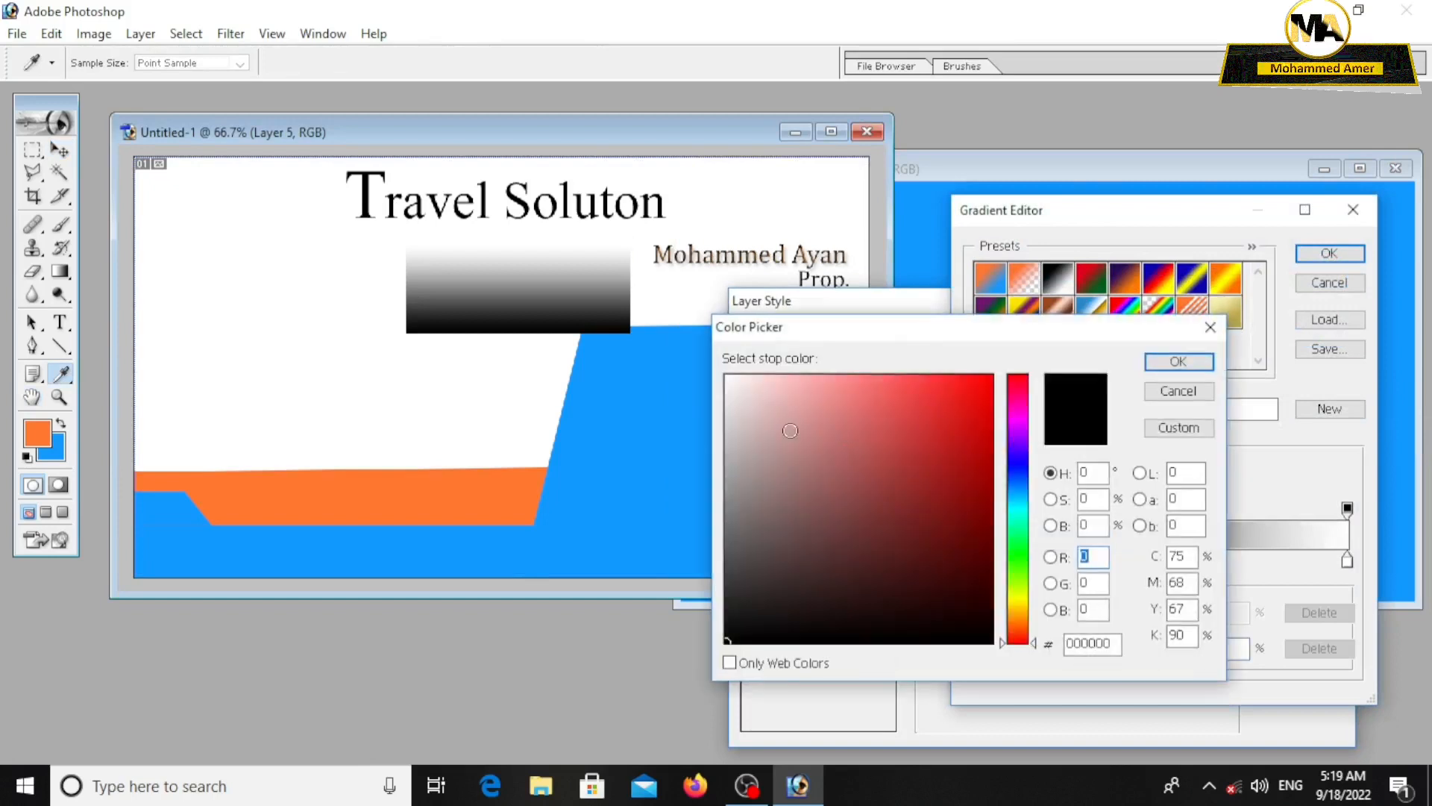
click(728, 376)
click(1179, 362)
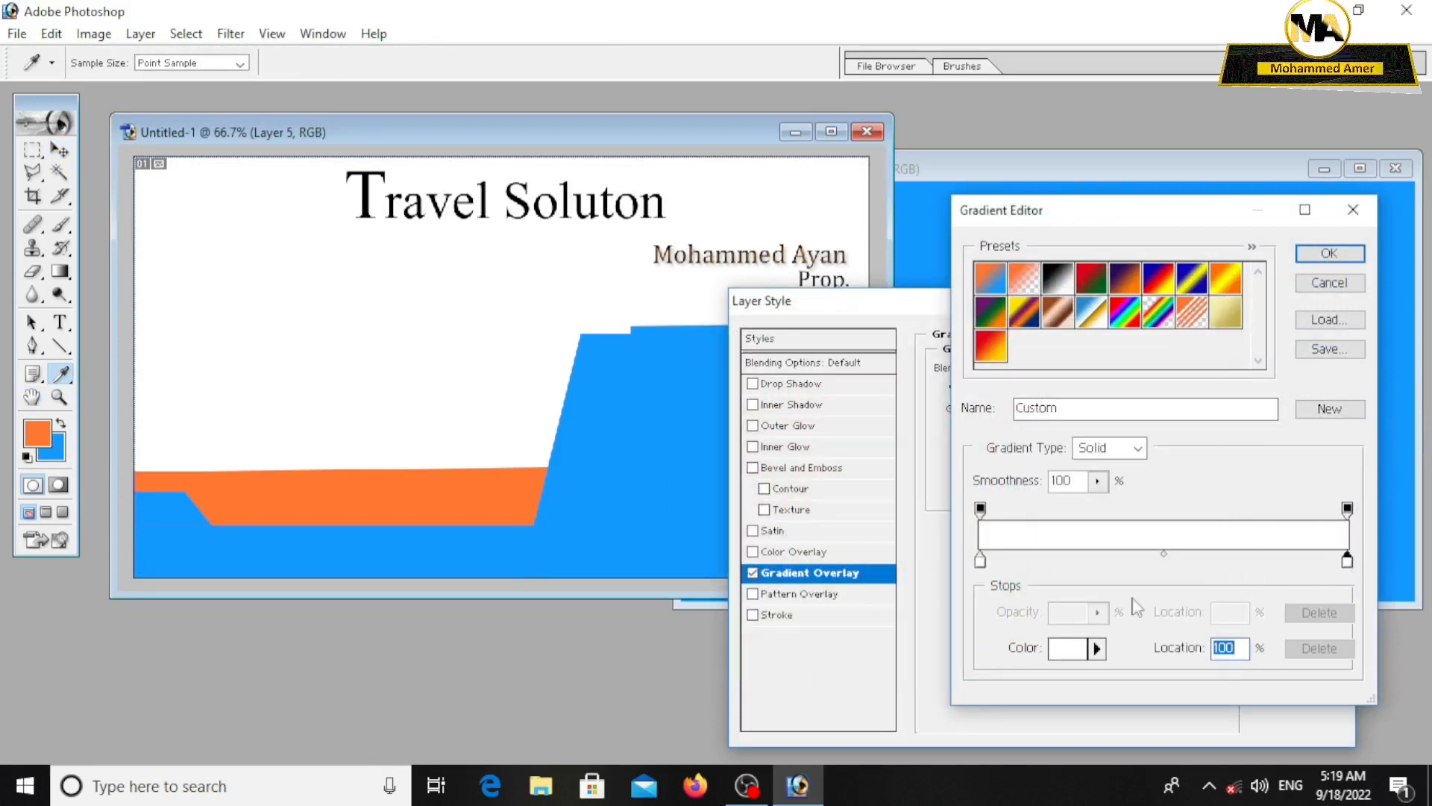
click(1075, 651)
click(1024, 627)
click(971, 375)
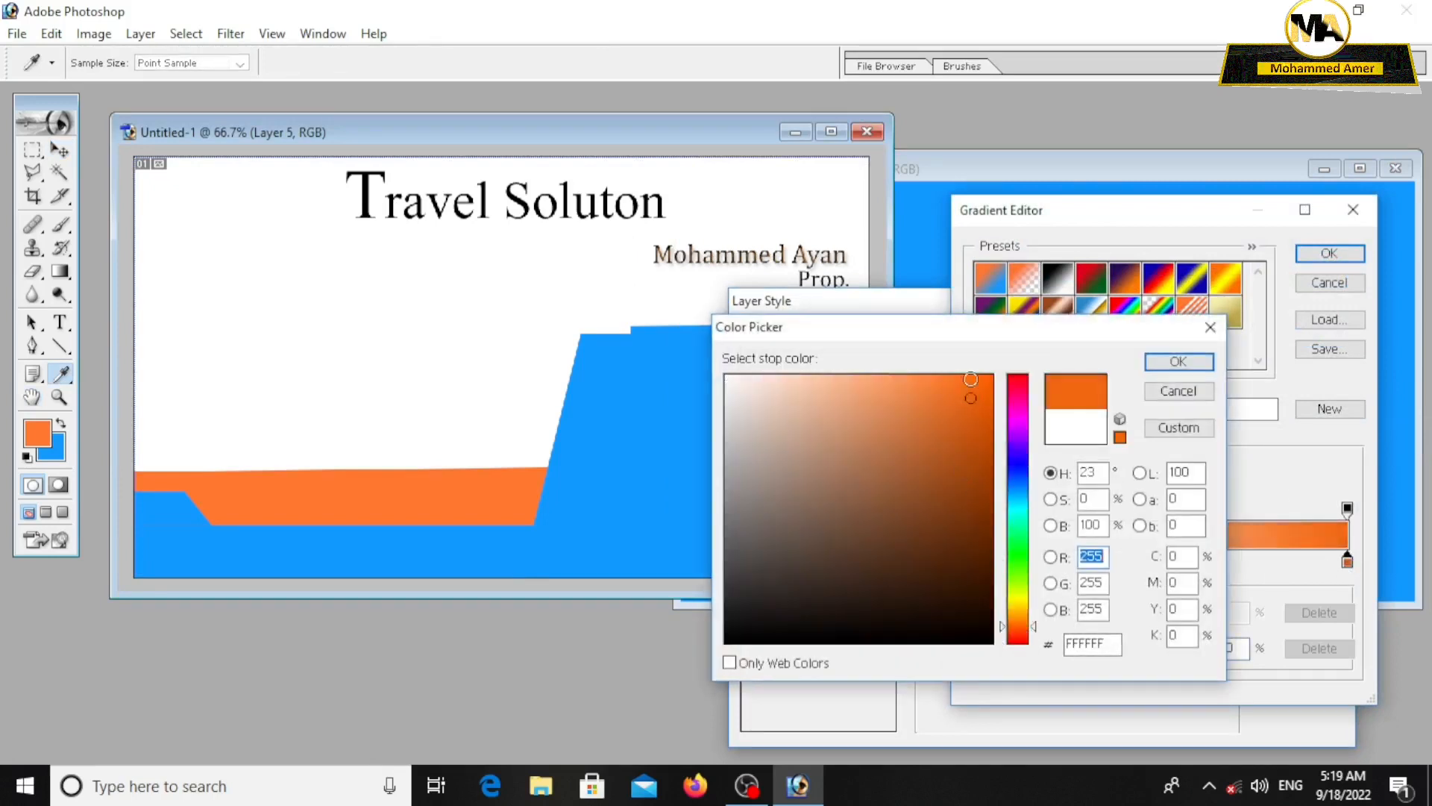
click(1179, 362)
Bring the two gradient stops close together just past the middle, with the orange stop at 56%, for a sharp colour split.
drag(981, 561, 1143, 561)
drag(1348, 561, 1174, 561)
click(1197, 561)
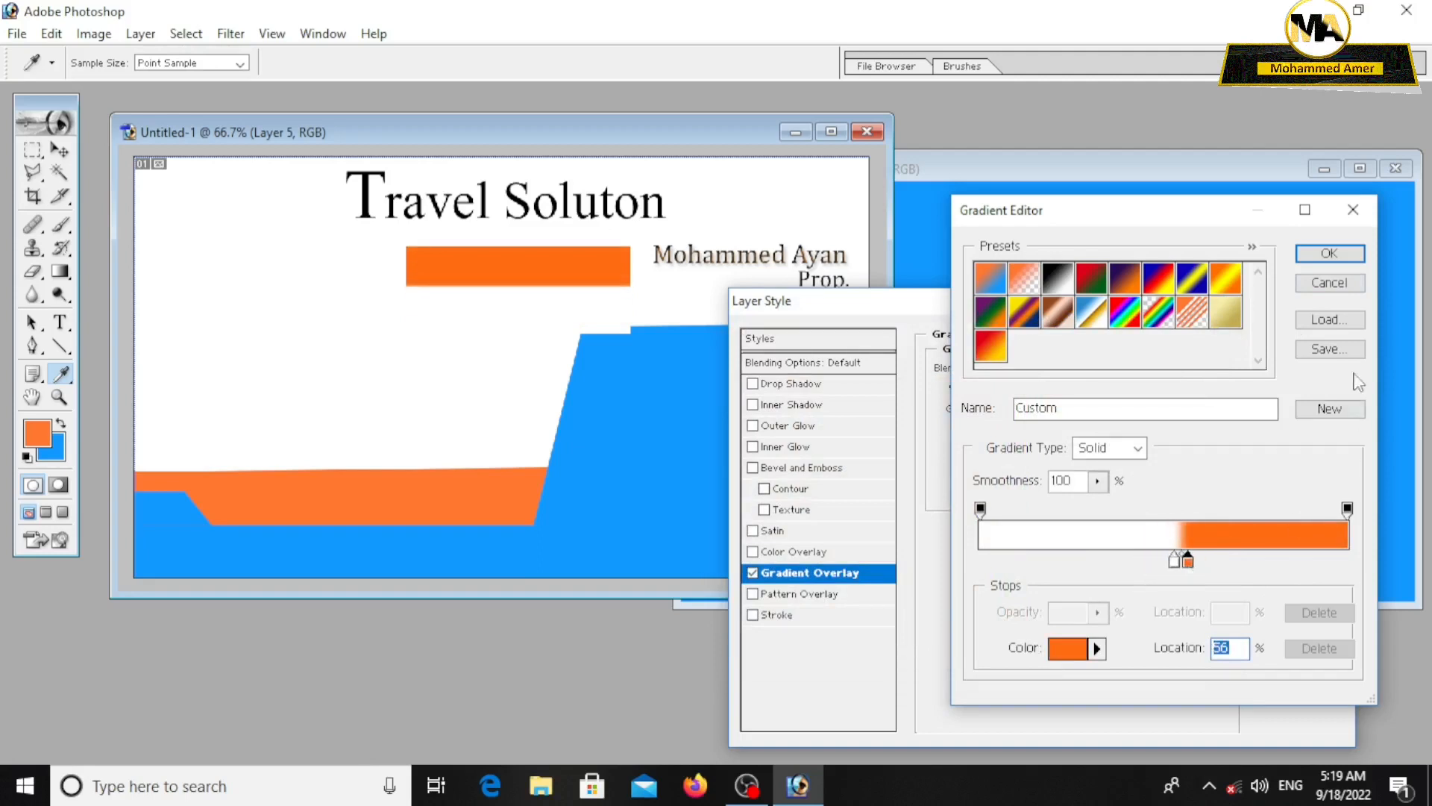
click(1330, 253)
Try the Radial style for the gradient overlay, and set it to Angle.
click(1060, 435)
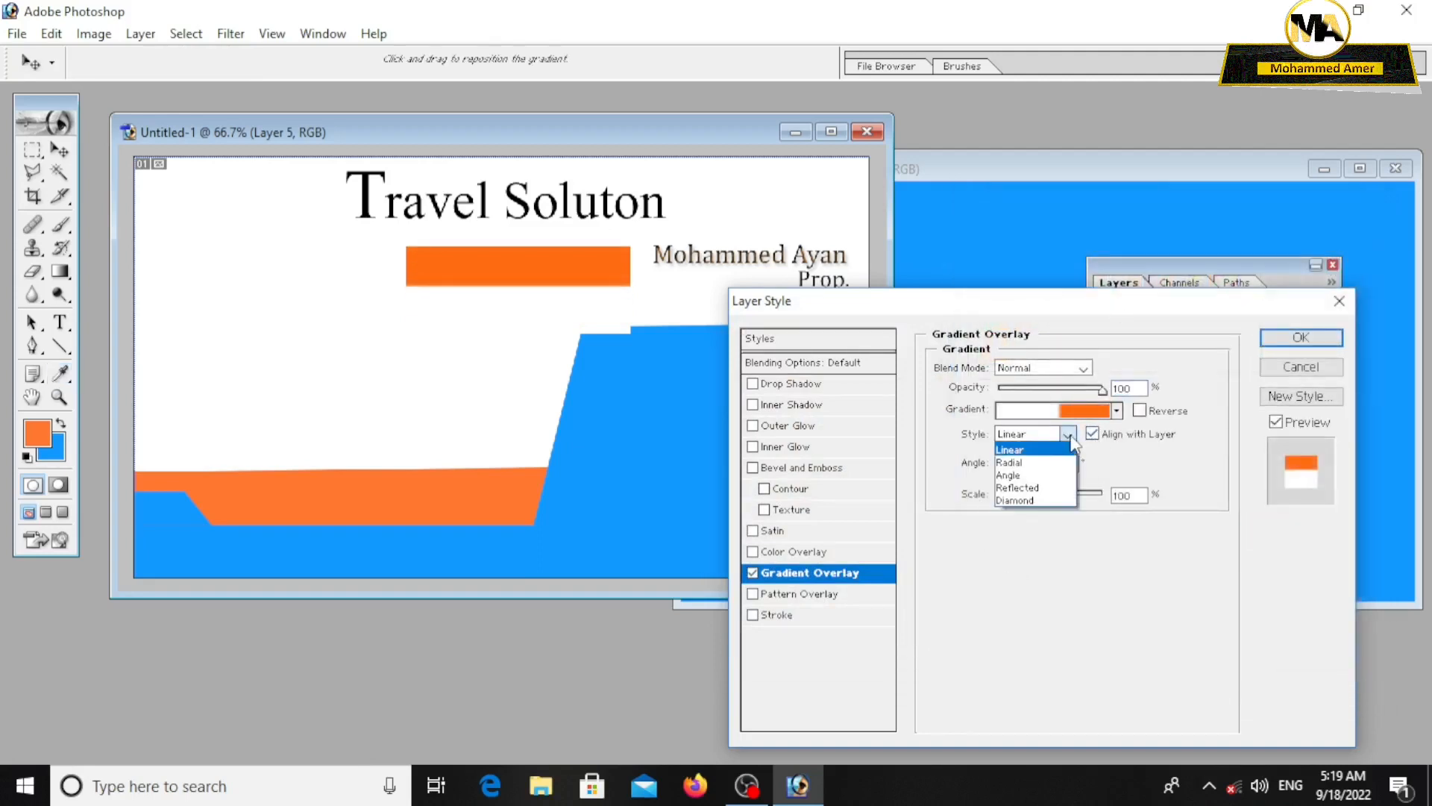
click(1044, 461)
click(1059, 434)
click(1051, 476)
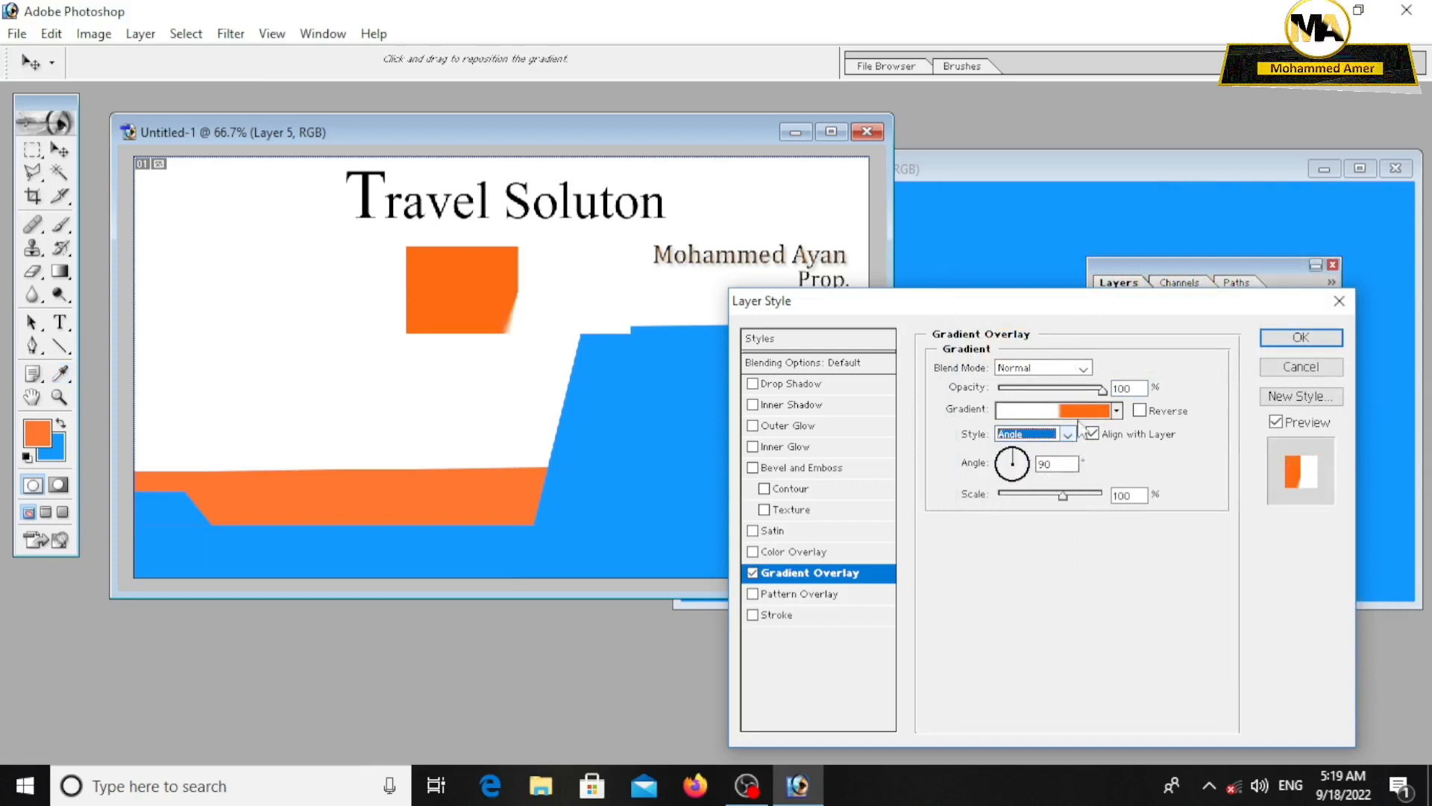